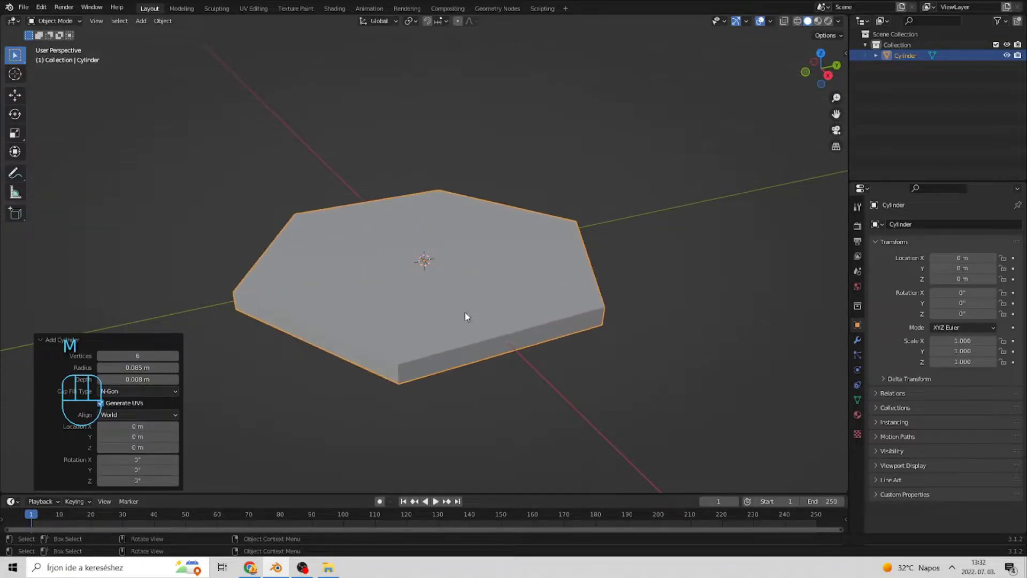
- Orbit around the 0.085 m radius, 0.008 m deep six-sided slab and enter Edit Mode
click(657, 252)
middle_drag(657, 252, 522, 235)
click(462, 242)
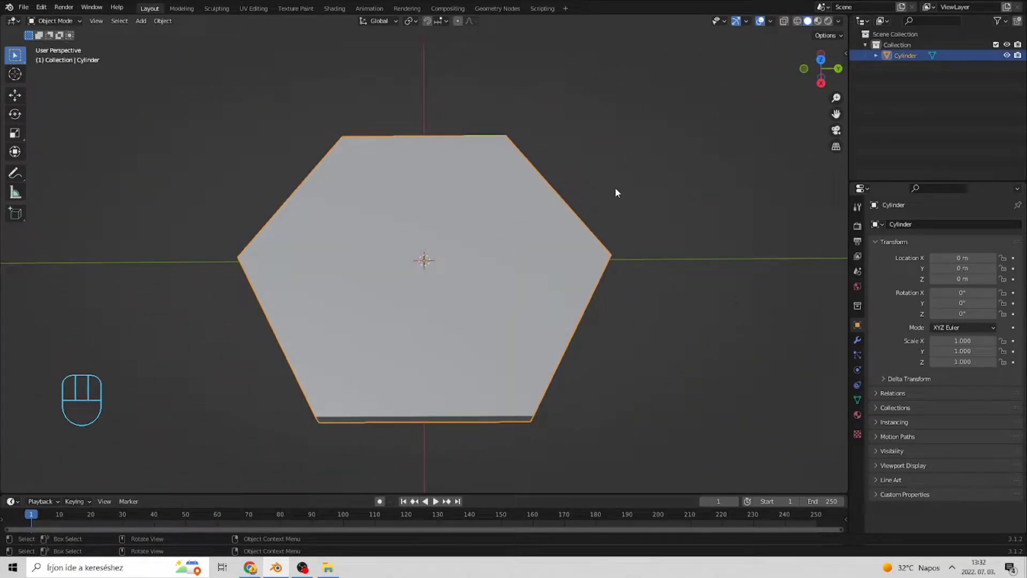
middle_drag(615, 193, 415, 394)
key(Tab)
- Extrude the hexagon's top face and scale it inward to 0.915, then 0.958, leaving a border rim
alt+click(429, 373)
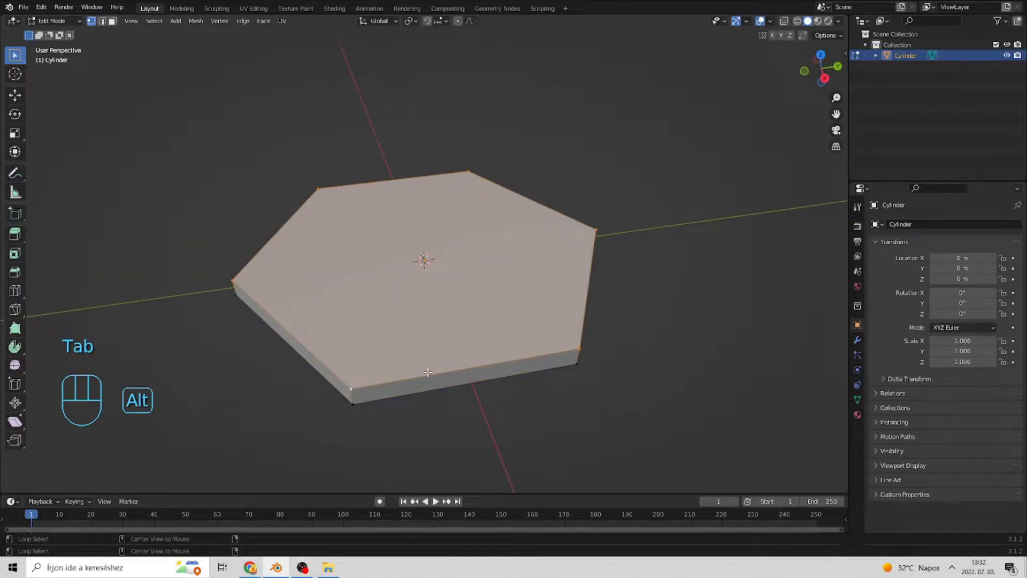
middle_drag(608, 223, 613, 210)
key(e)
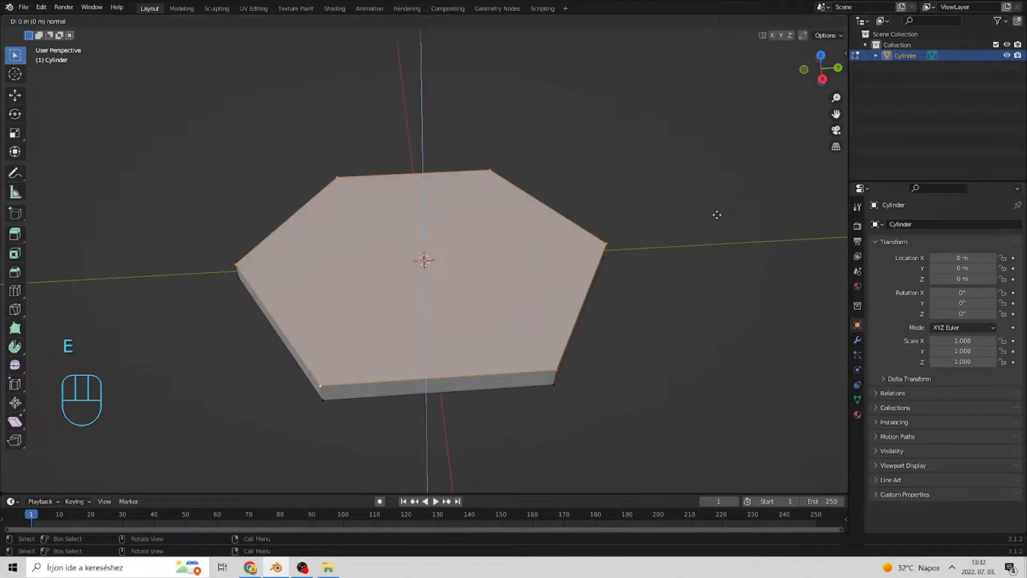
key(s)
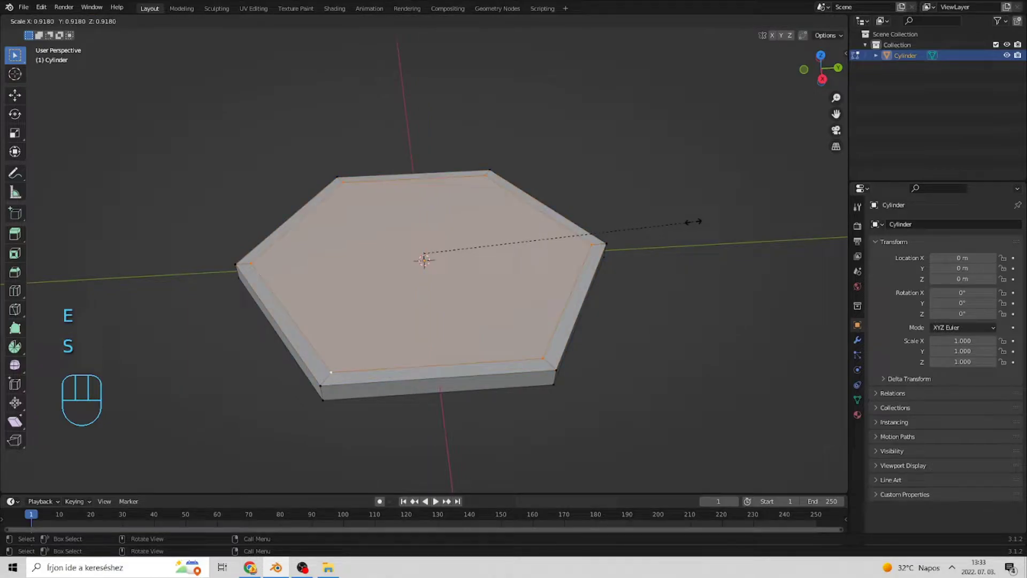
click(692, 223)
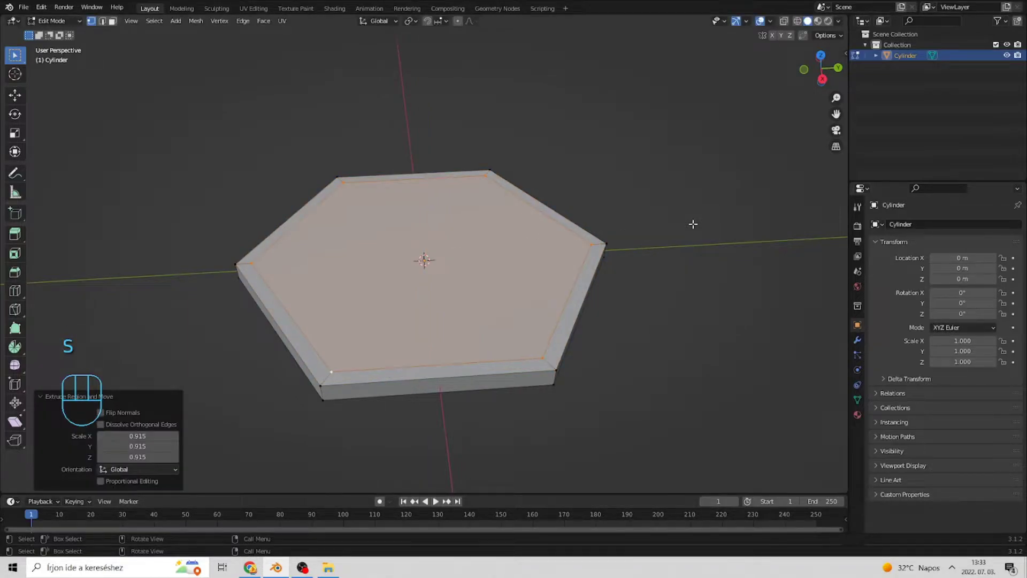
key(s)
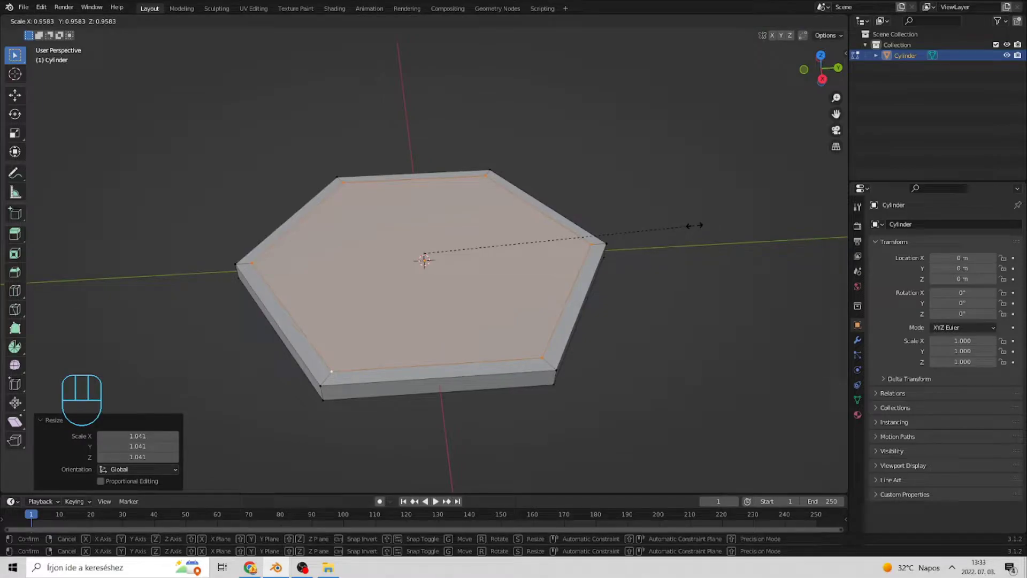
click(694, 225)
middle_drag(676, 227, 236, 280)
key(Tab)
key(Tab)
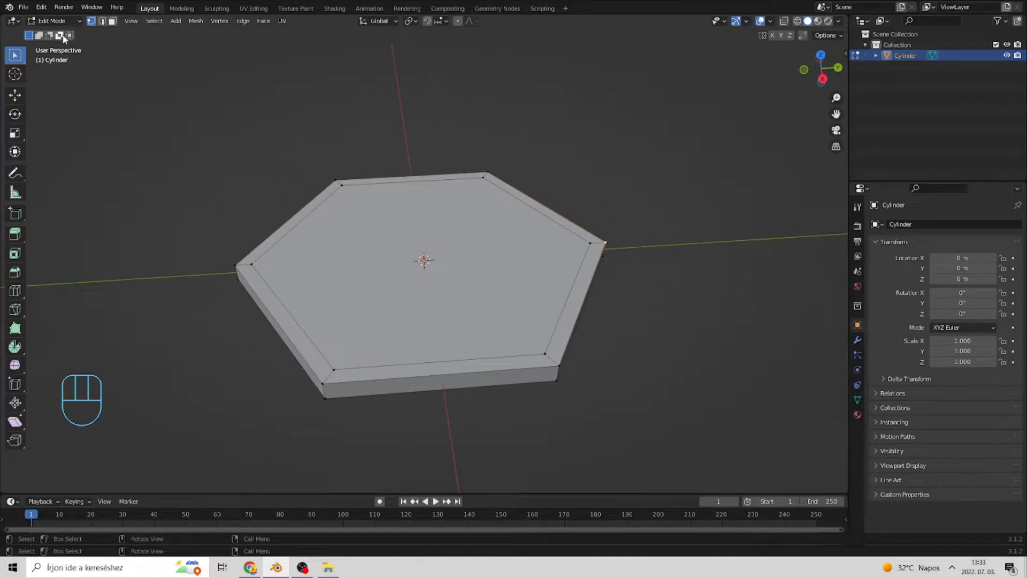
- In face-select mode, select the six narrow rim faces around the hexagon's top
click(112, 21)
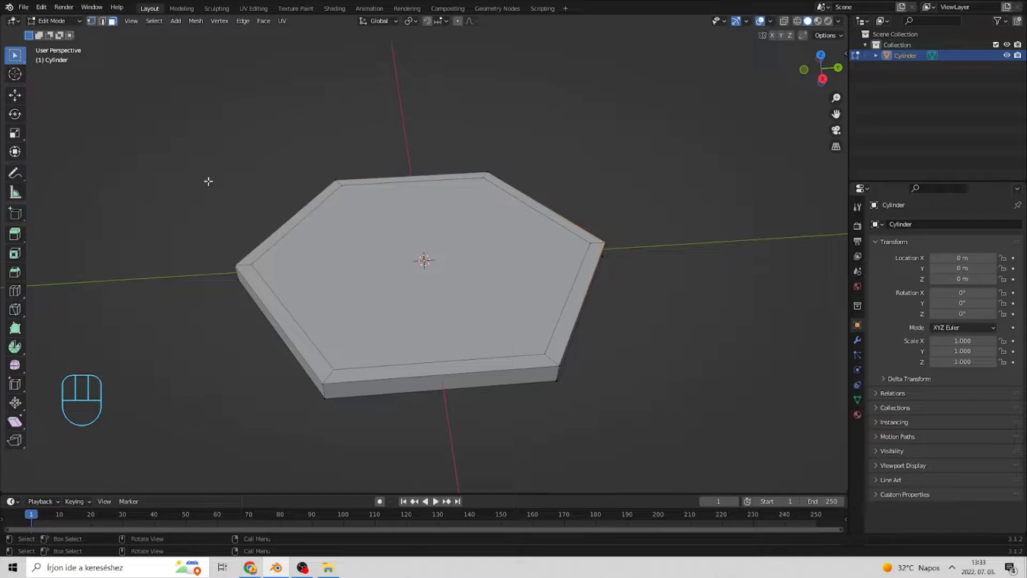
shift+click(278, 235)
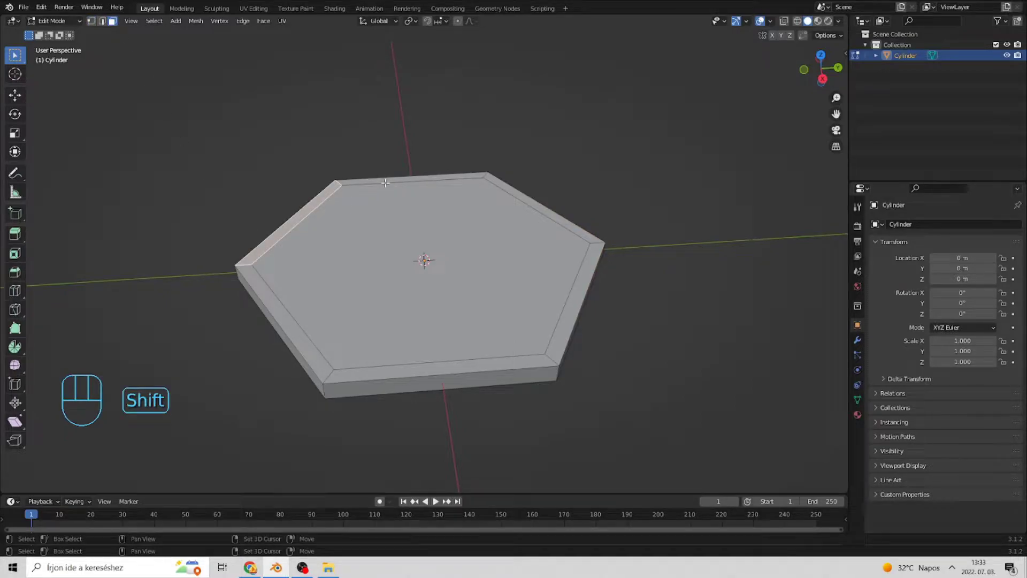
shift+click(517, 194)
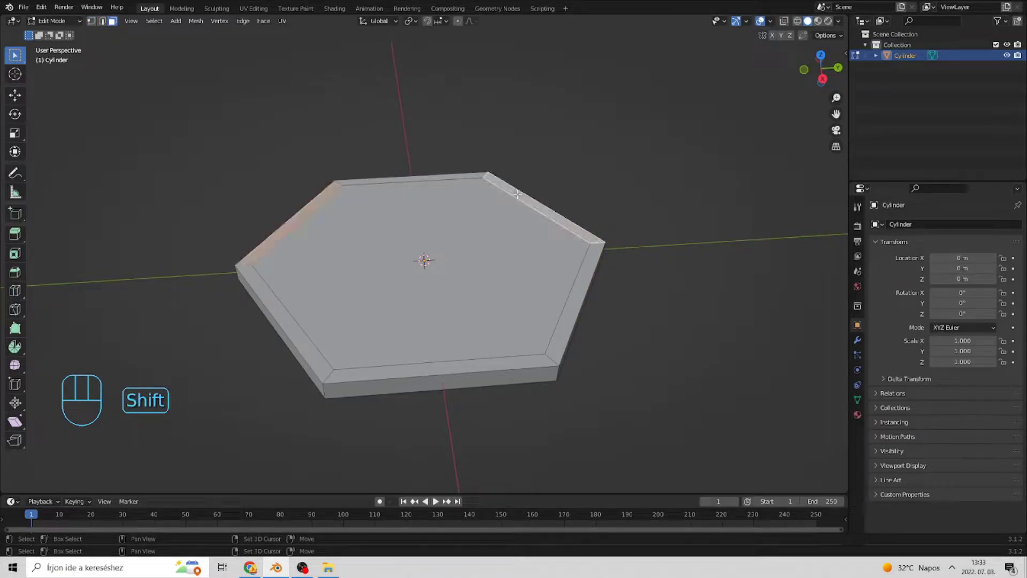
shift+click(426, 177)
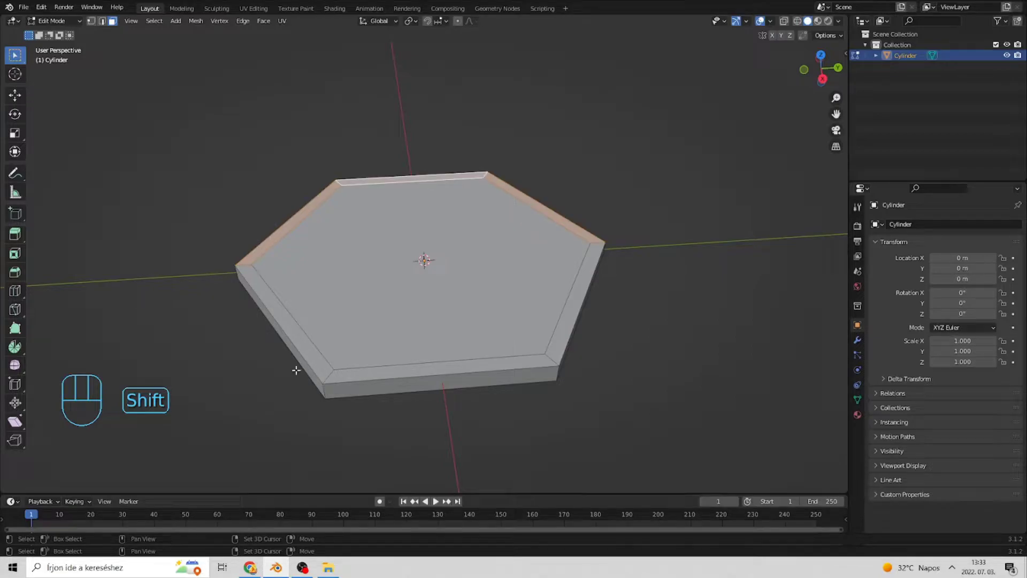
shift+click(320, 362)
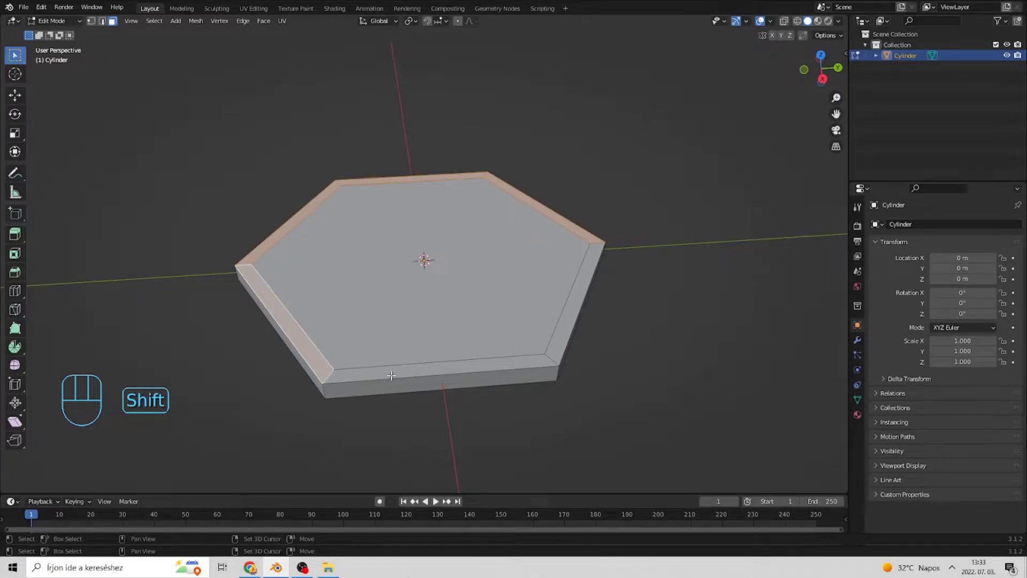
shift+click(390, 376)
shift+click(579, 310)
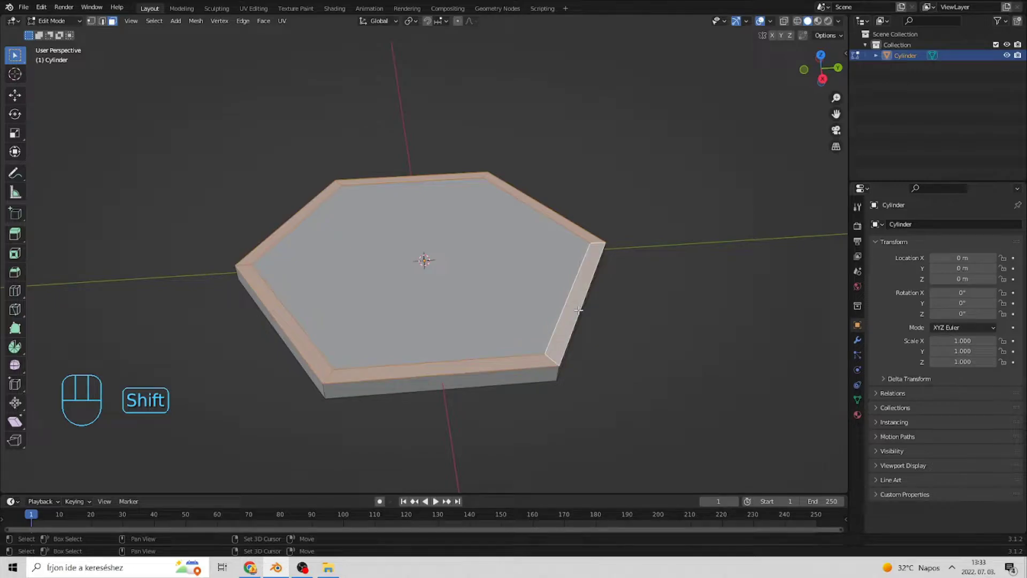
- Extrude the rim faces 0.0047 m upward into a low wall and return to Object Mode
middle_drag(710, 174, 677, 142)
key(e)
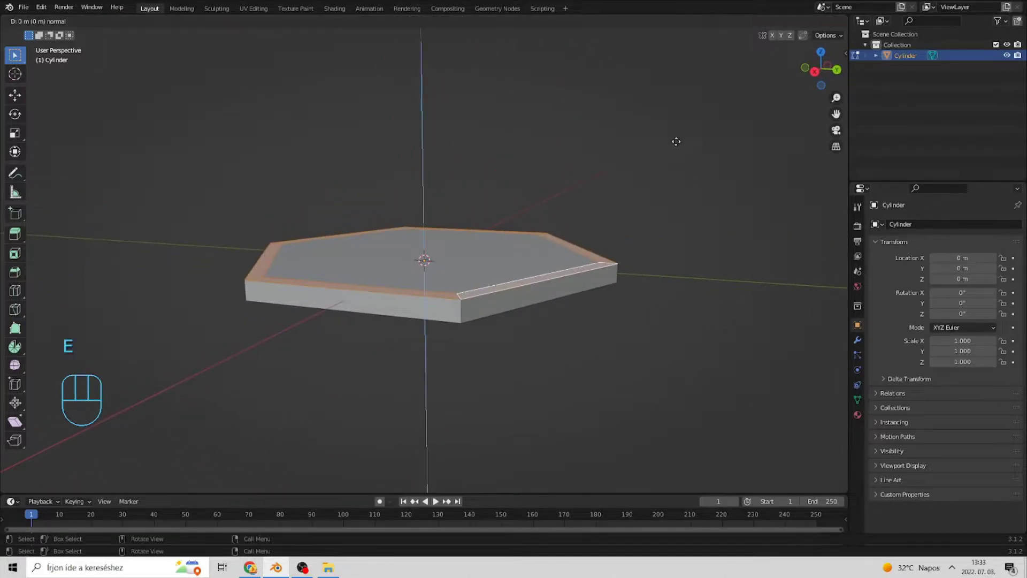
click(675, 132)
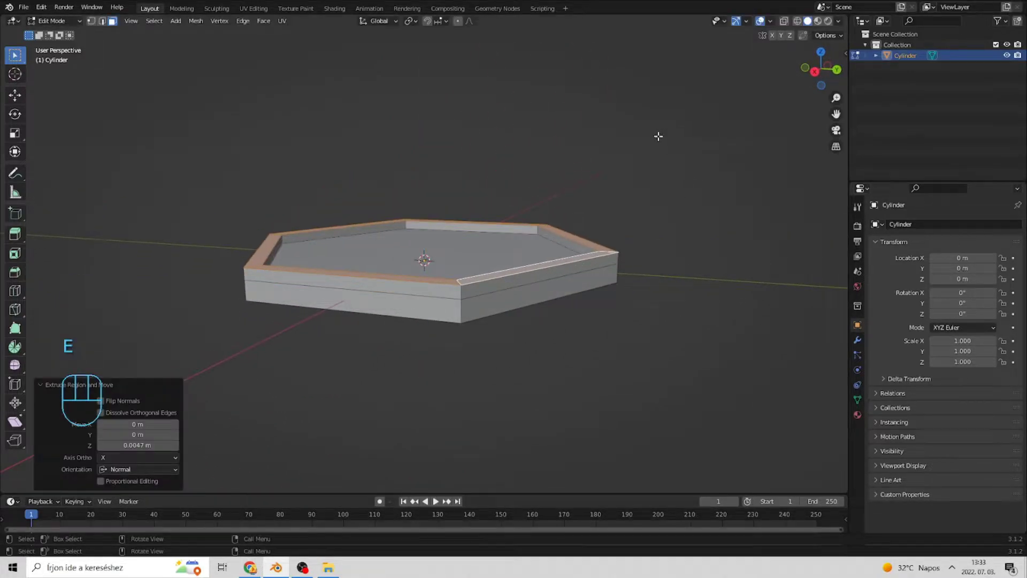
click(656, 137)
middle_drag(552, 135, 628, 212)
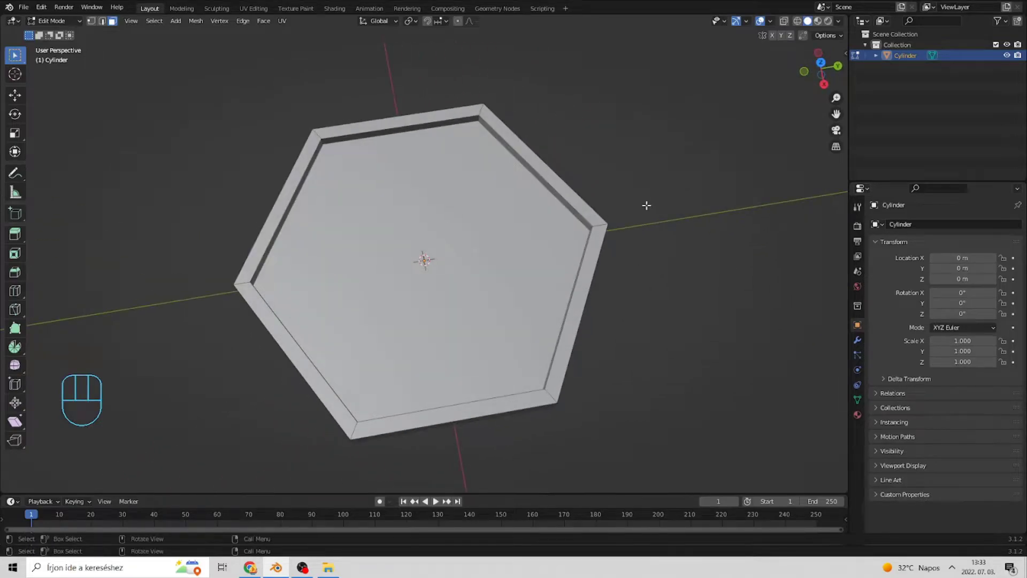
scroll(641, 209, down, 3)
key(Tab)
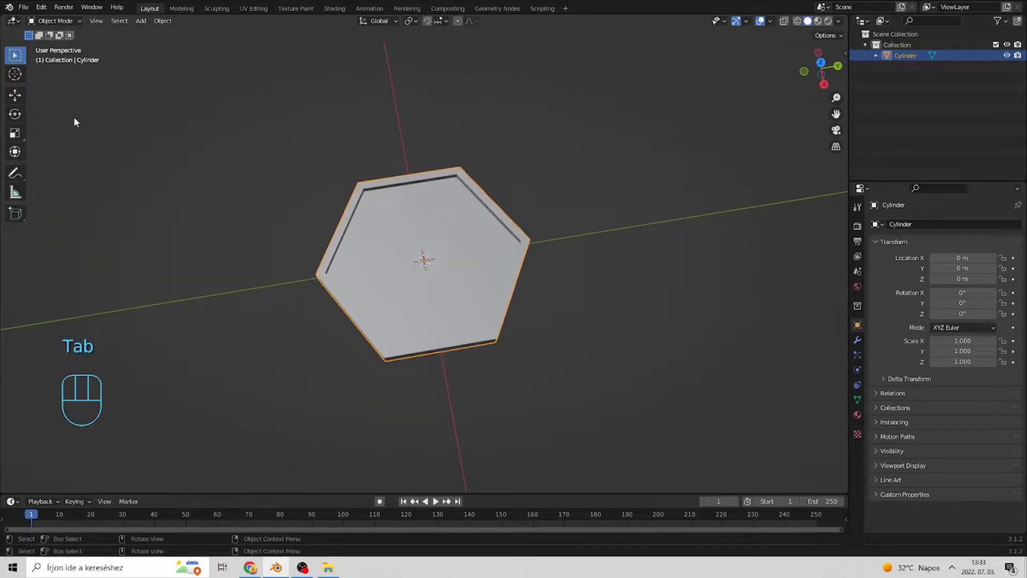
- Import YouTube_Logo_2017.svg through File > Import > Scalable Vector Graphics (.svg)
key(shift+a)
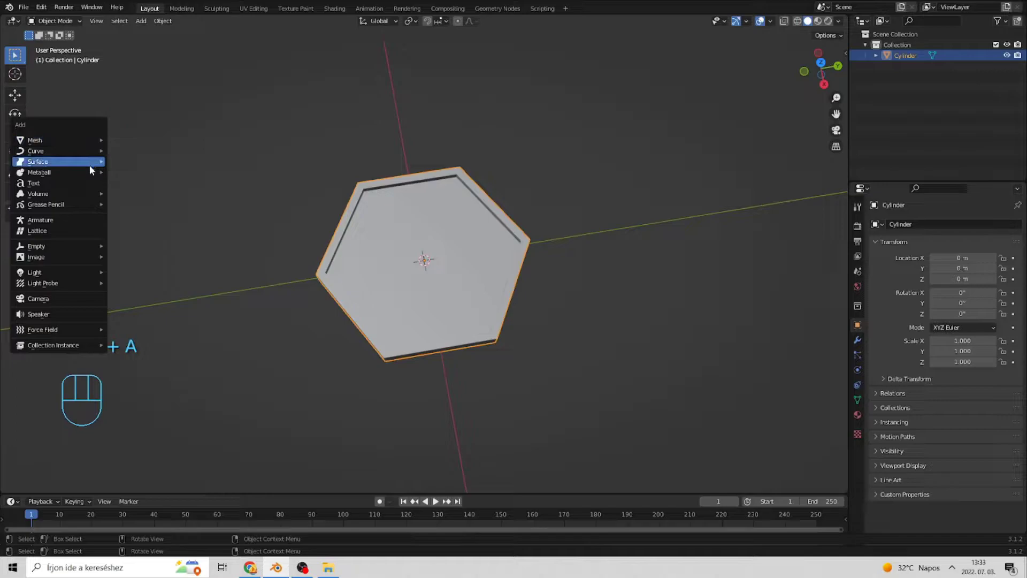
mouse_move(106, 257)
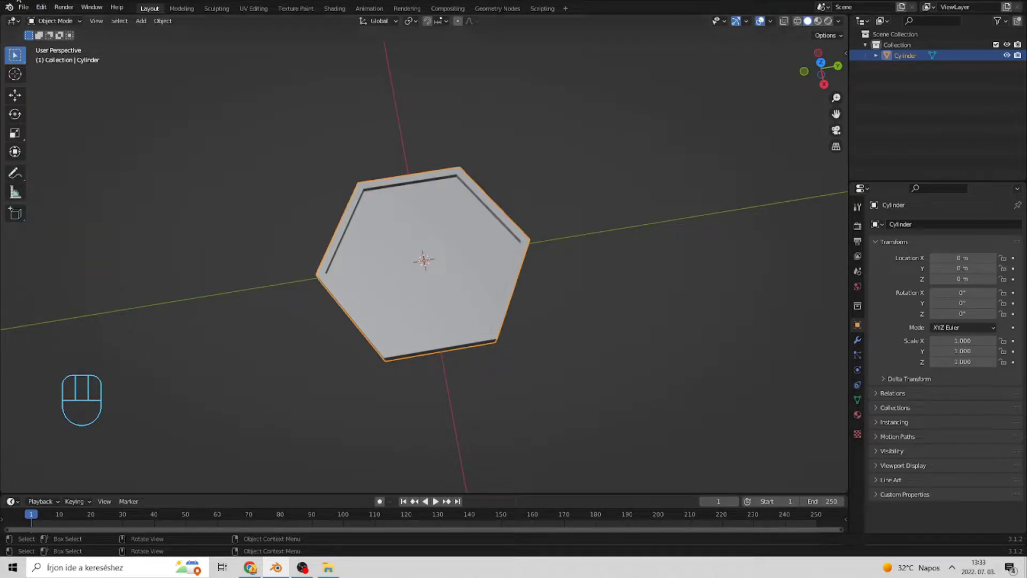
click(23, 6)
mouse_move(74, 163)
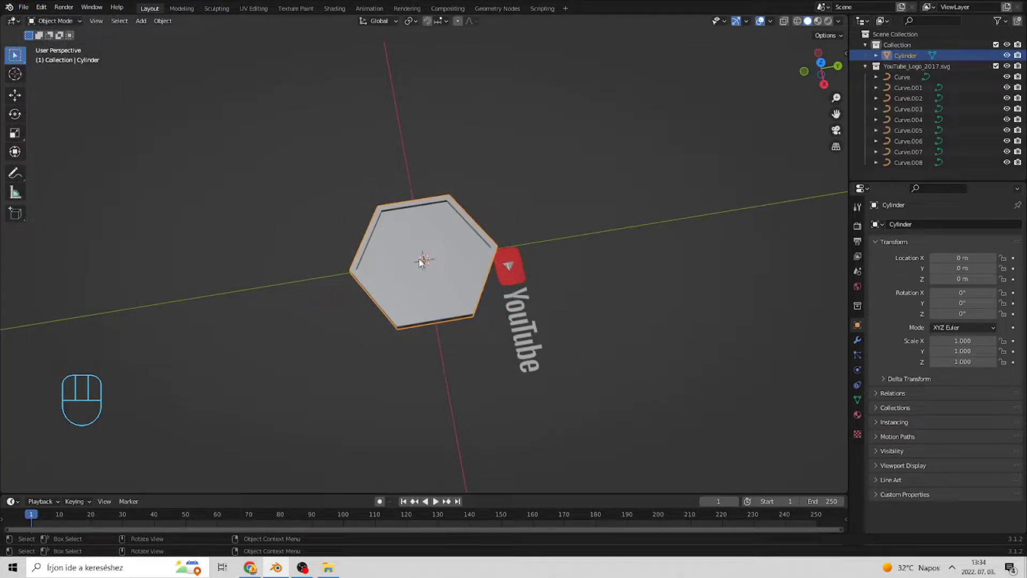
click(630, 214)
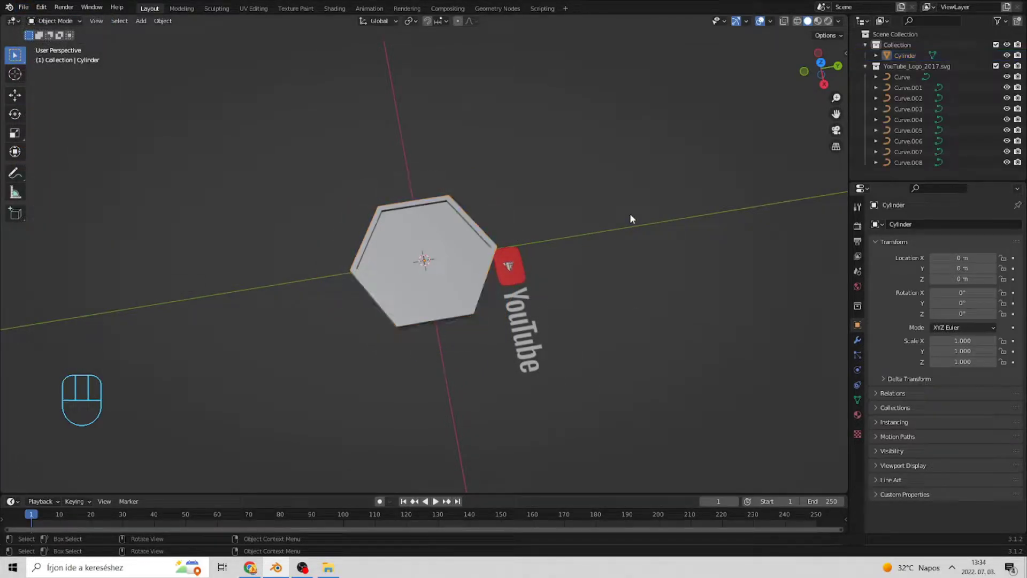
- Hide the tray and select the nine logo curves, Curve through Curve.008, in the Outliner
click(442, 265)
key(h)
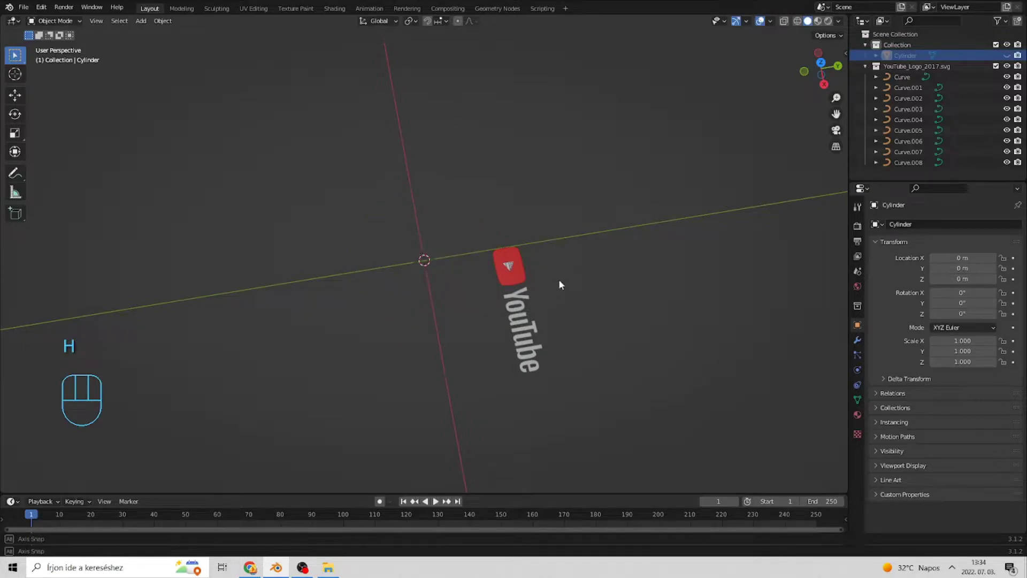
middle_drag(560, 281, 203, 355)
scroll(516, 172, up, 4)
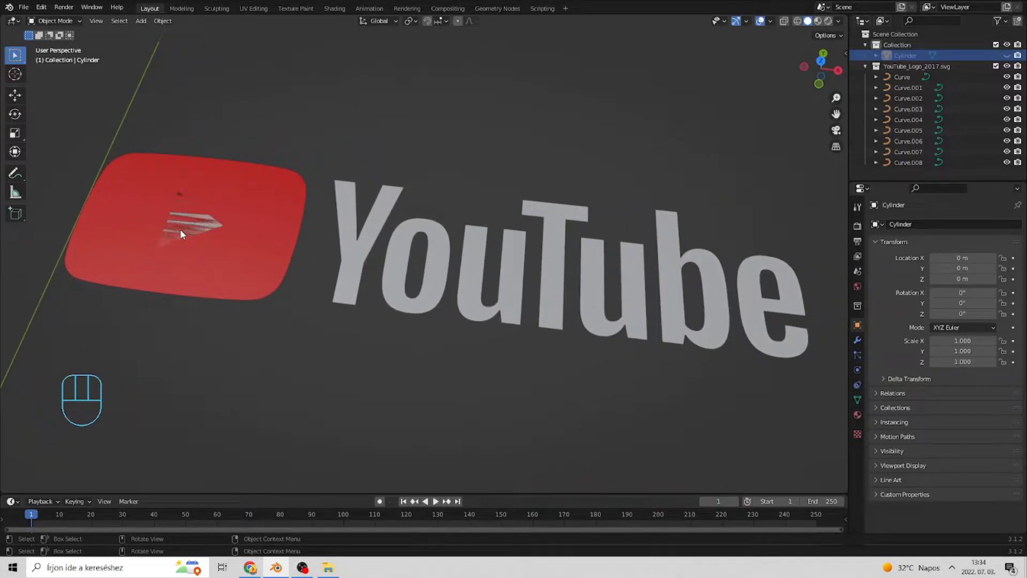
click(907, 74)
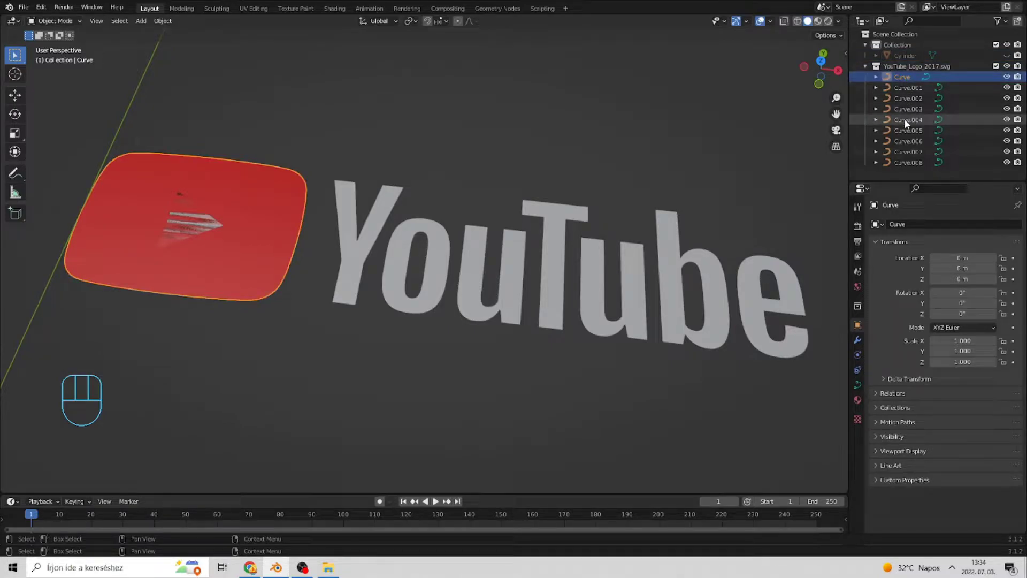
click(897, 152)
click(894, 160)
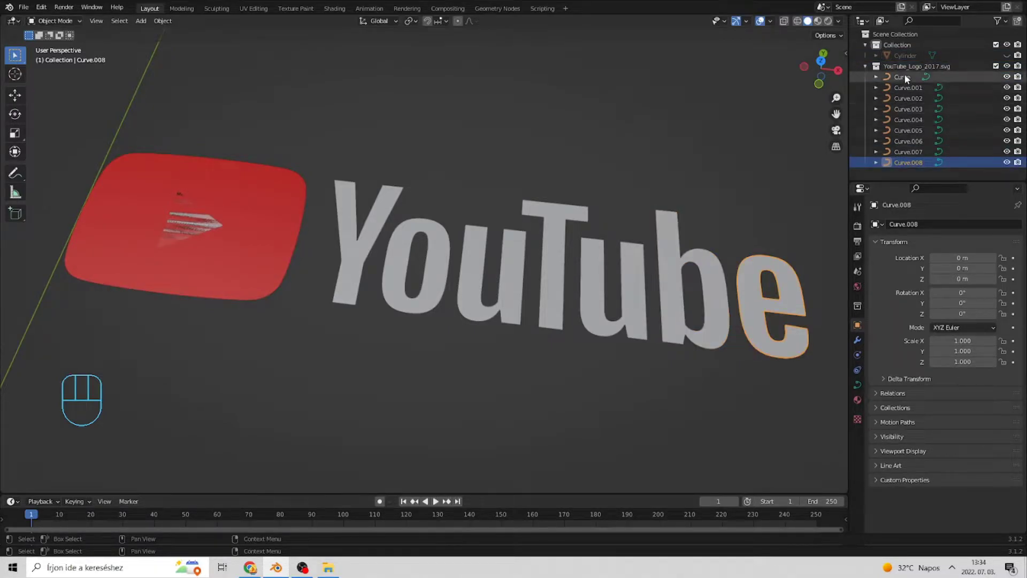
click(903, 75)
shift+click(896, 161)
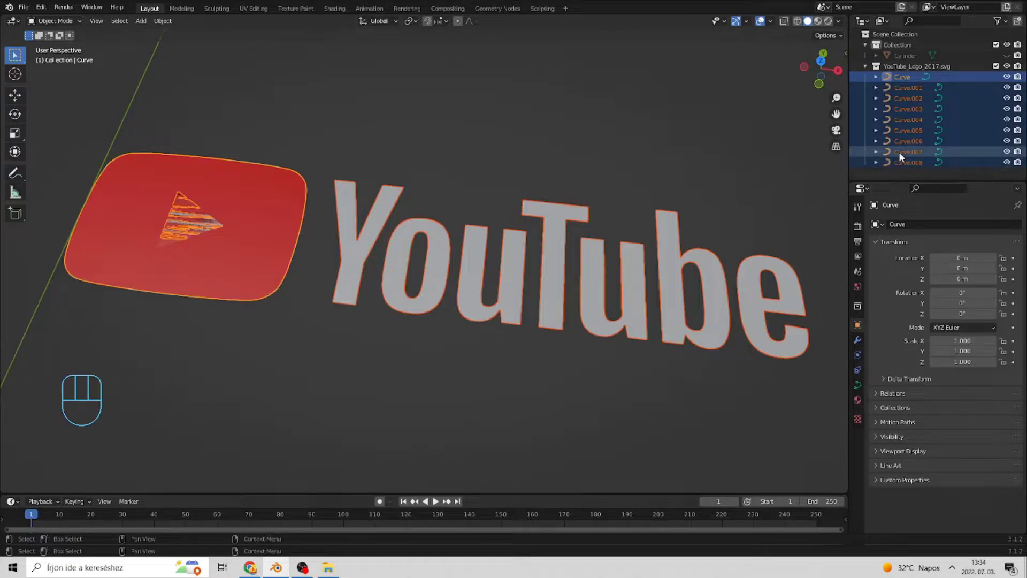
- Convert the selected logo curves to meshes with Convert To > Mesh
right_click(536, 215)
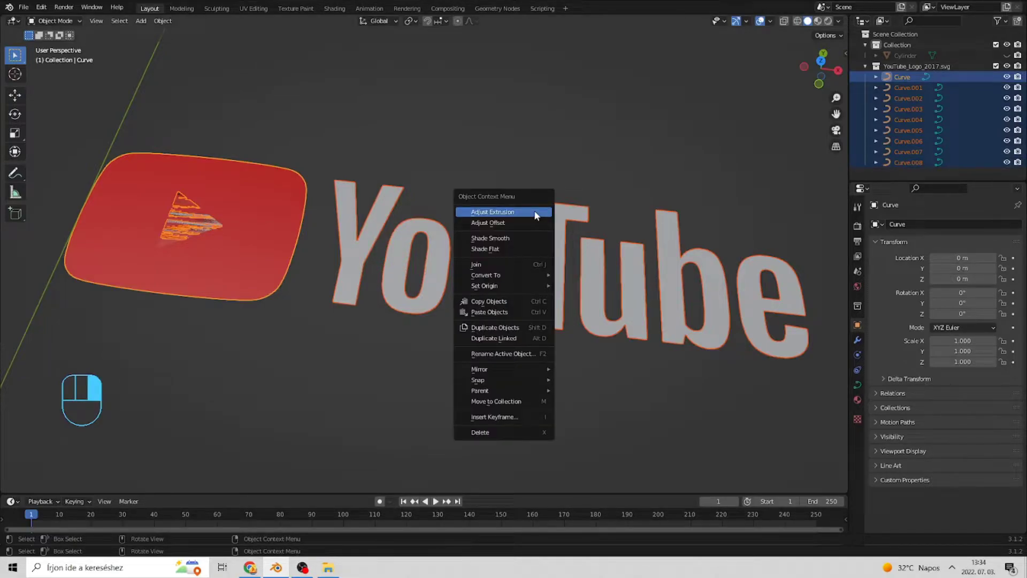
mouse_move(517, 278)
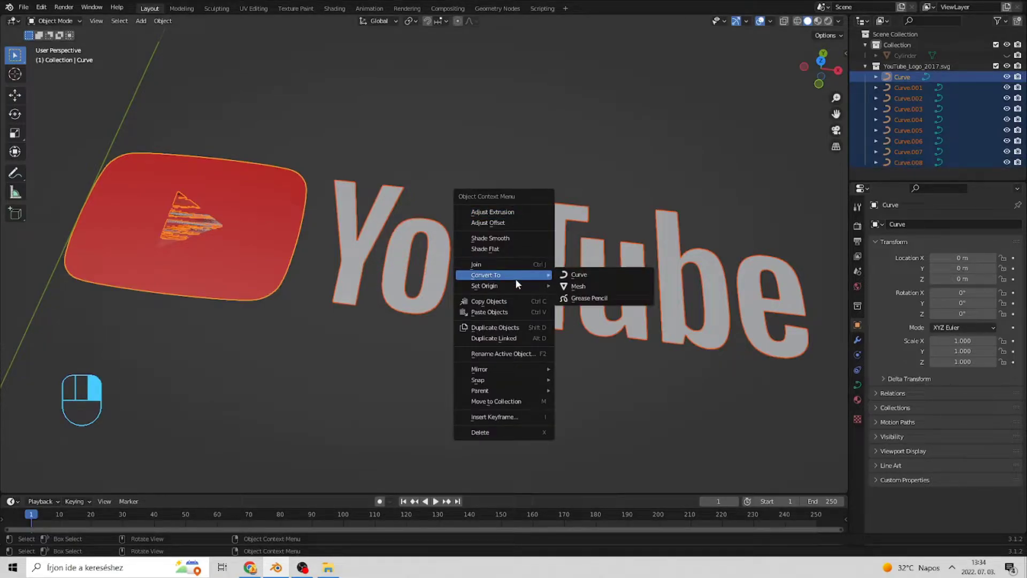
click(588, 289)
click(495, 159)
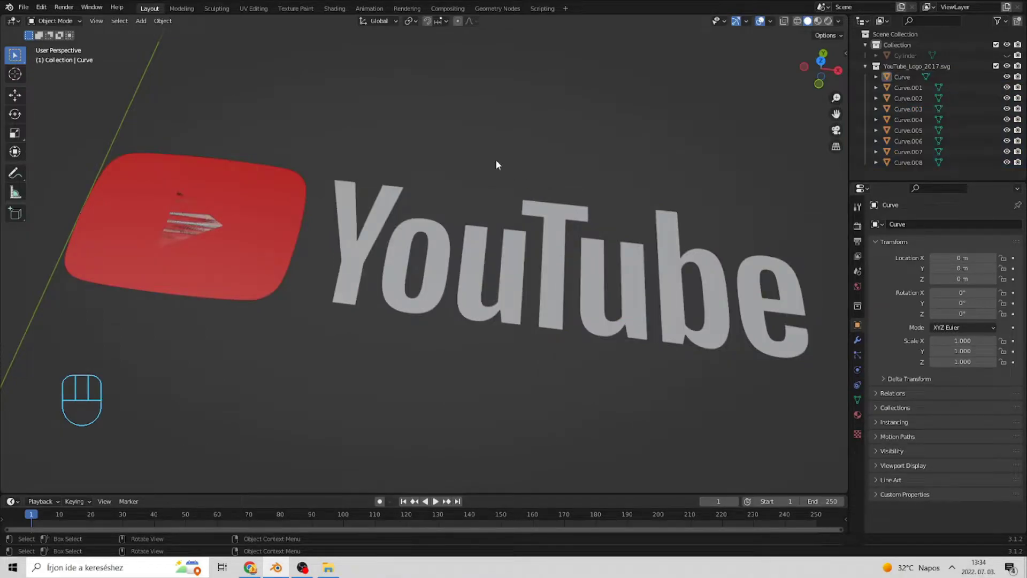
middle_drag(495, 159, 438, 227)
click(326, 243)
- Extrude the play triangle about 0.0099 m into a solid prism
middle_drag(325, 242, 239, 319)
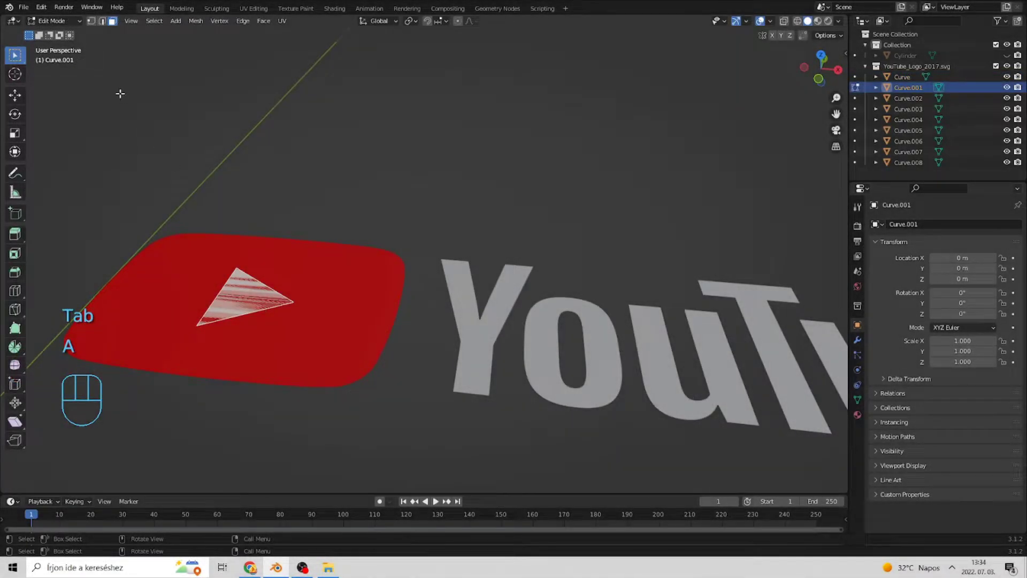
click(91, 21)
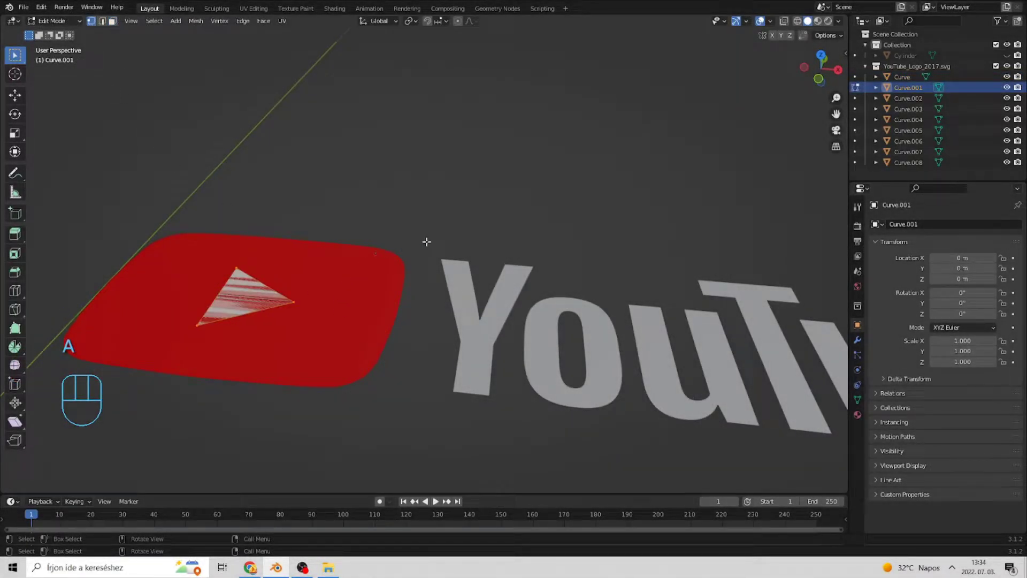
key(e)
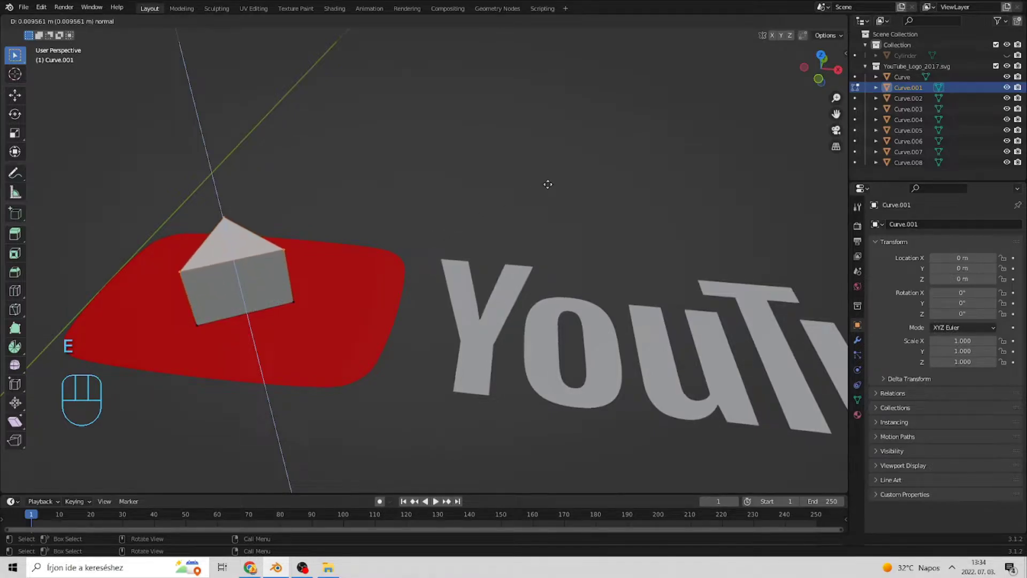
click(544, 184)
scroll(482, 209, down, 3)
- Lower the prism 0.0016 m along Z so it passes through the red base
key(g)
key(z)
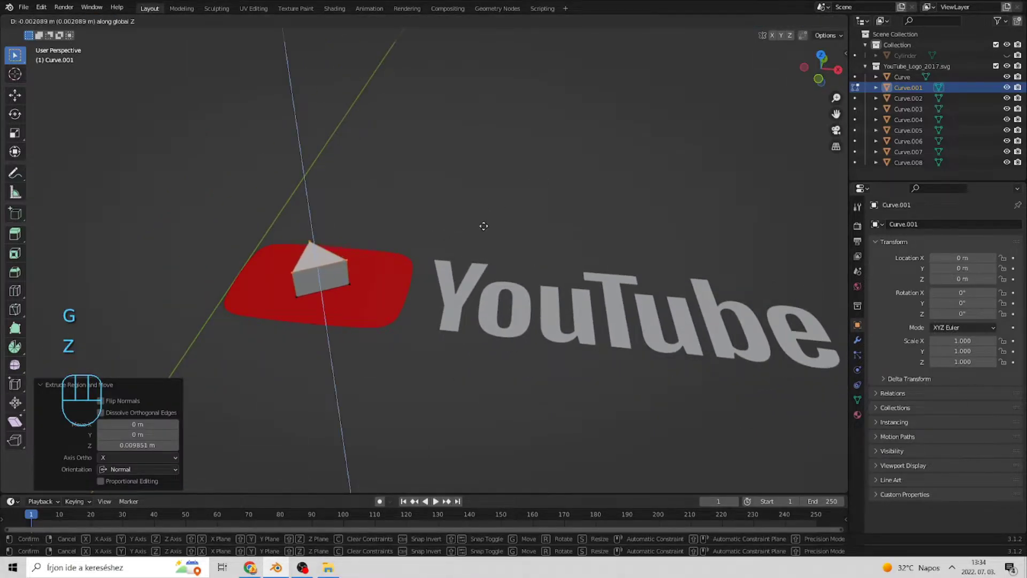
click(492, 231)
middle_drag(443, 342, 341, 291)
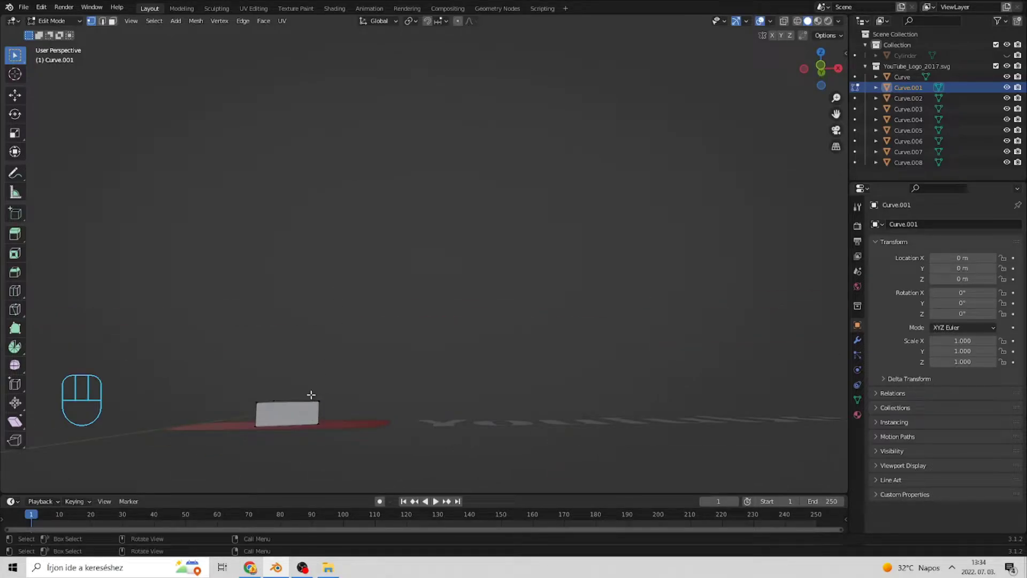
key(Tab)
key(g)
key(z)
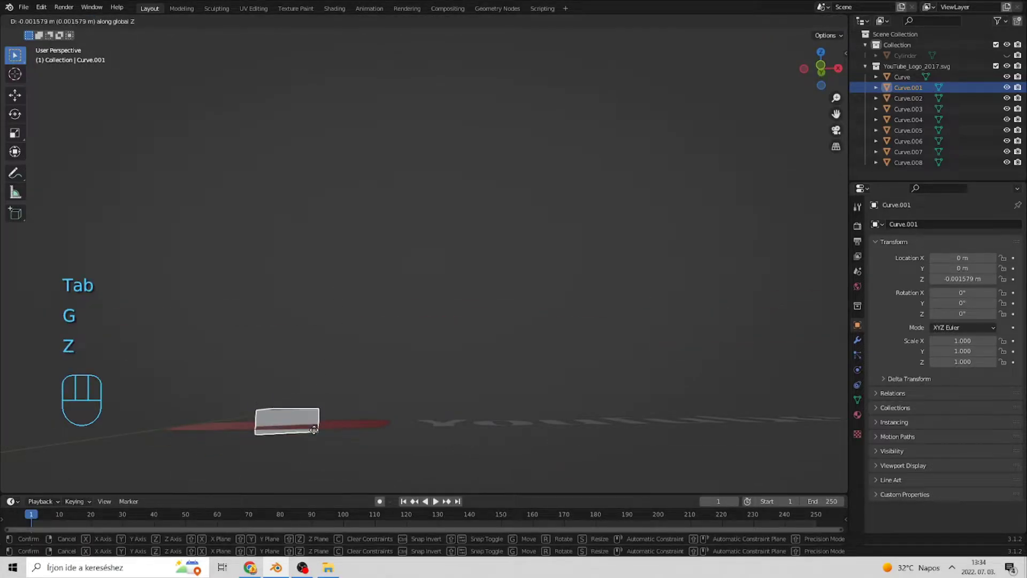
click(314, 429)
middle_drag(339, 452, 375, 321)
- Apply a Boolean Difference modifier on the red base using the Curve.001 prism as the cutter
click(374, 321)
click(857, 339)
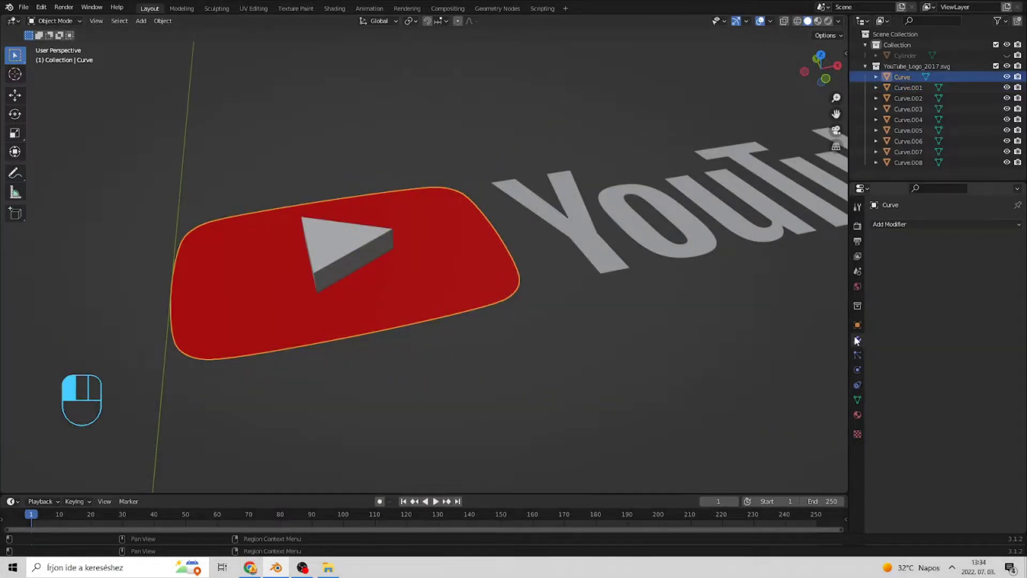
click(881, 226)
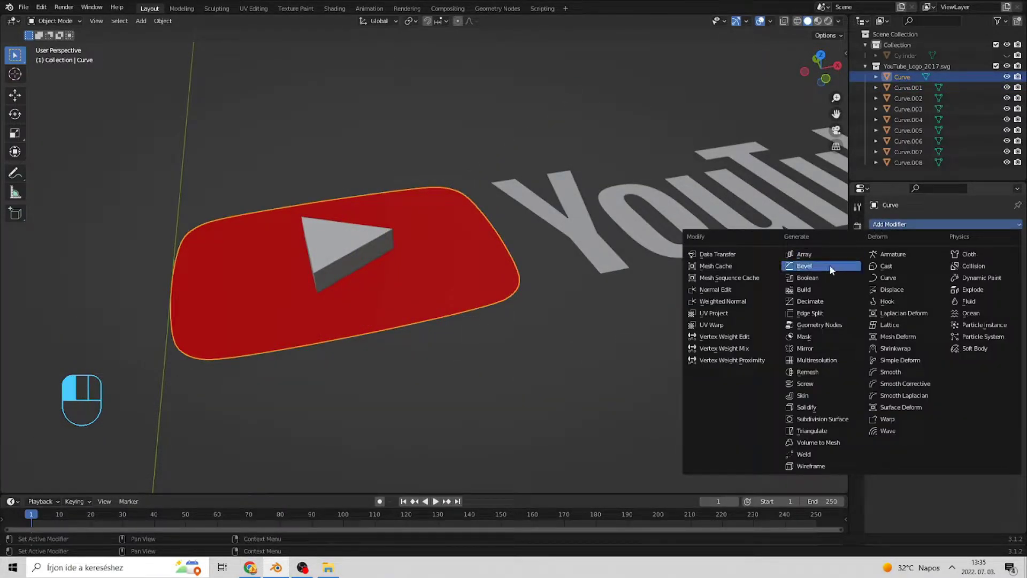
click(827, 279)
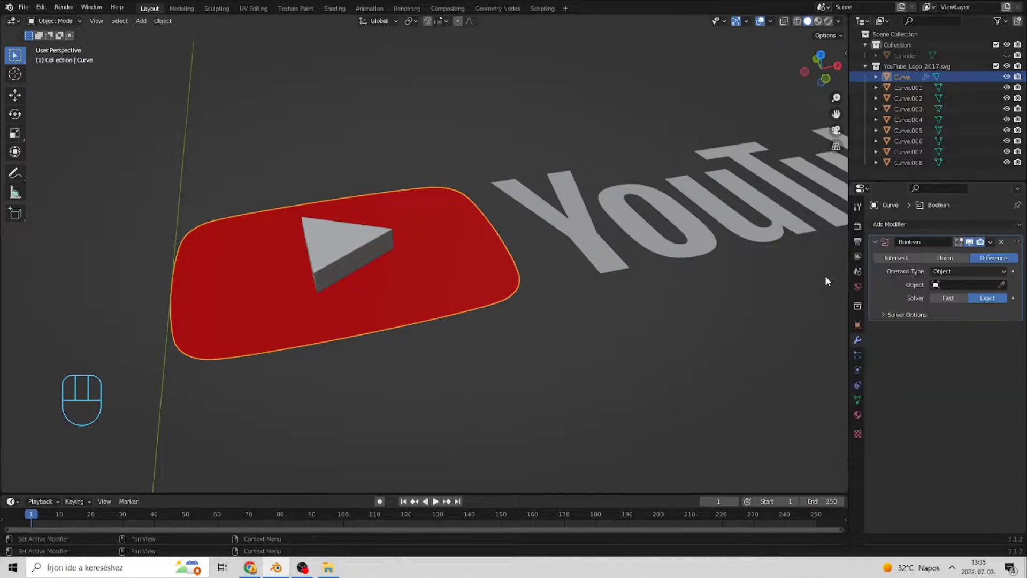
click(1001, 283)
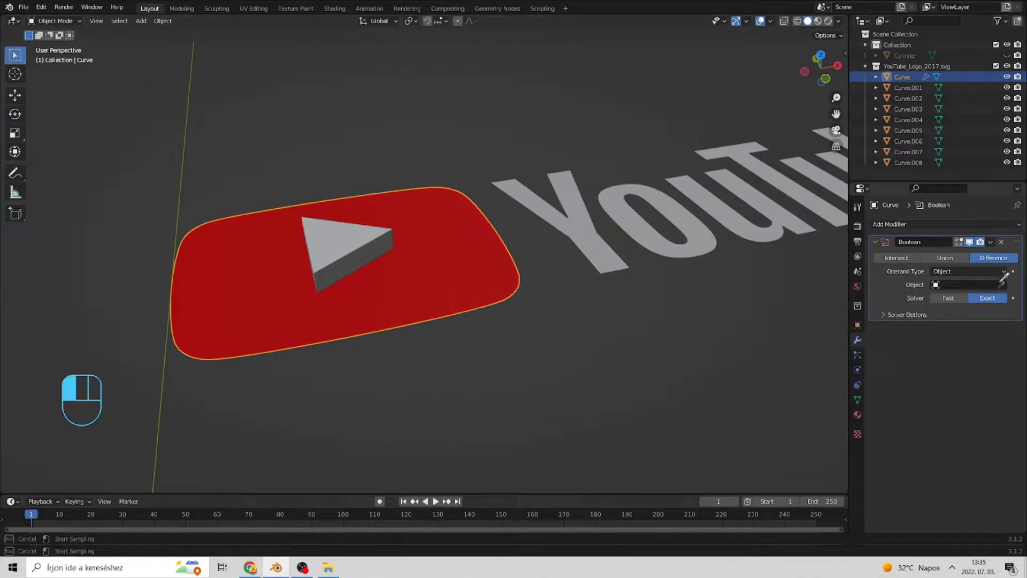
click(337, 248)
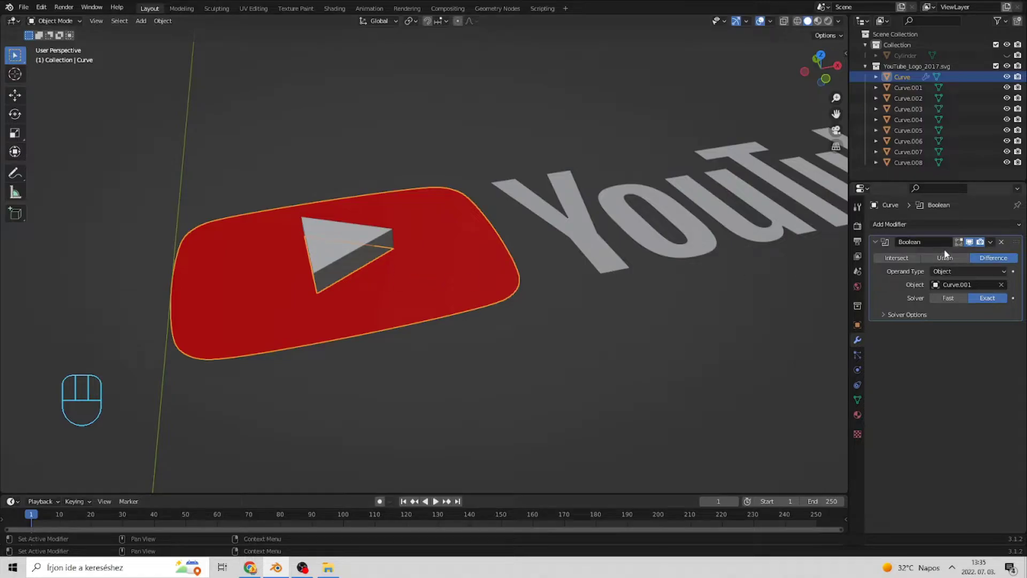
click(990, 242)
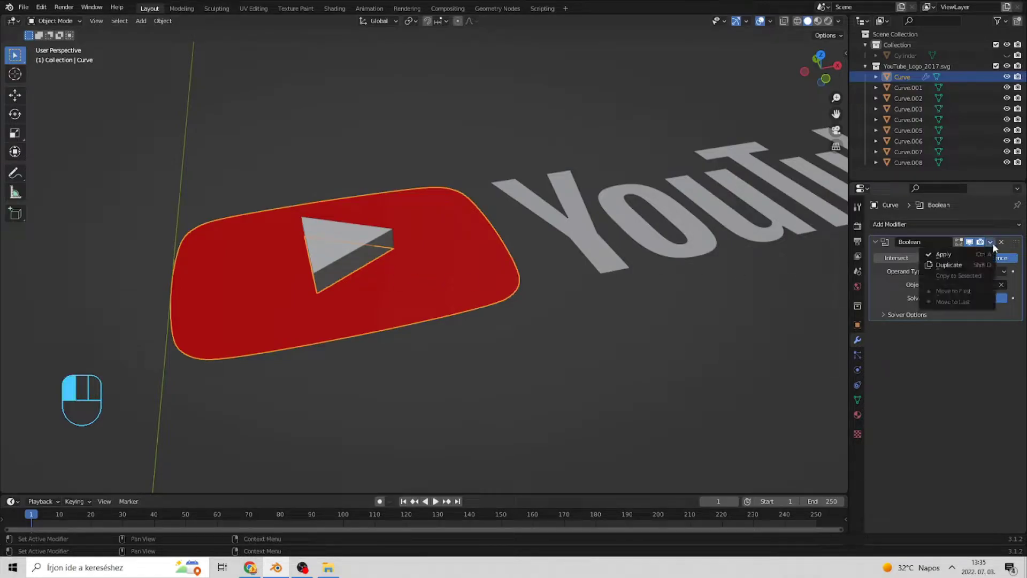
click(964, 254)
click(448, 364)
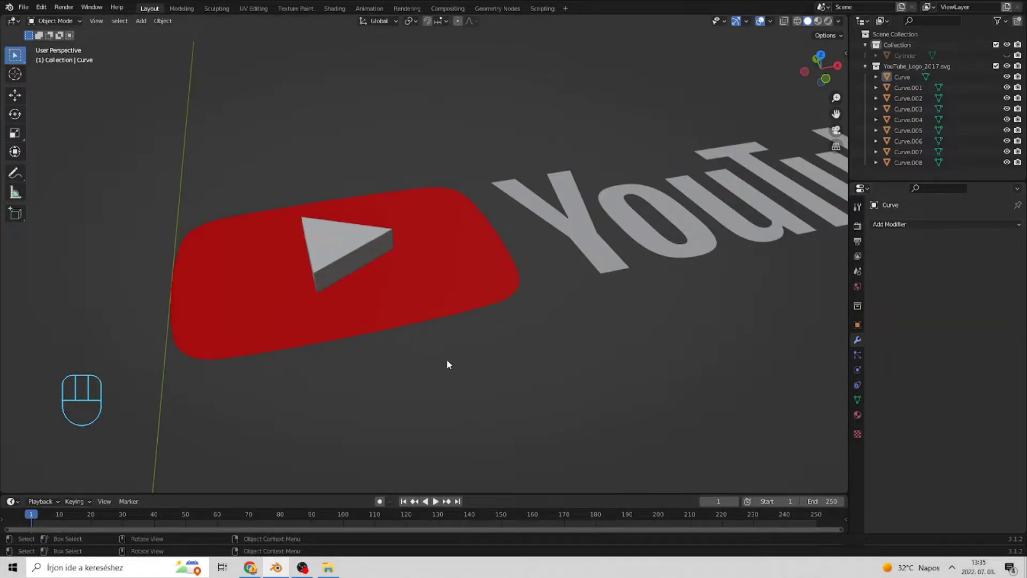
click(343, 248)
middle_drag(344, 252, 437, 321)
- Delete the triangle prism and join the red base and YouTube letters into one object
key(Delete)
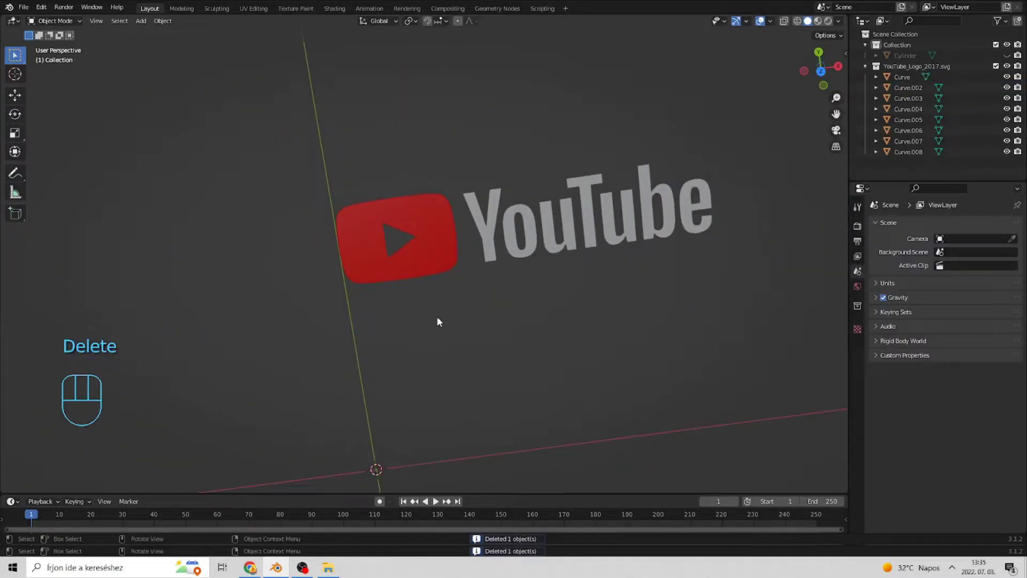
middle_drag(545, 289, 549, 226)
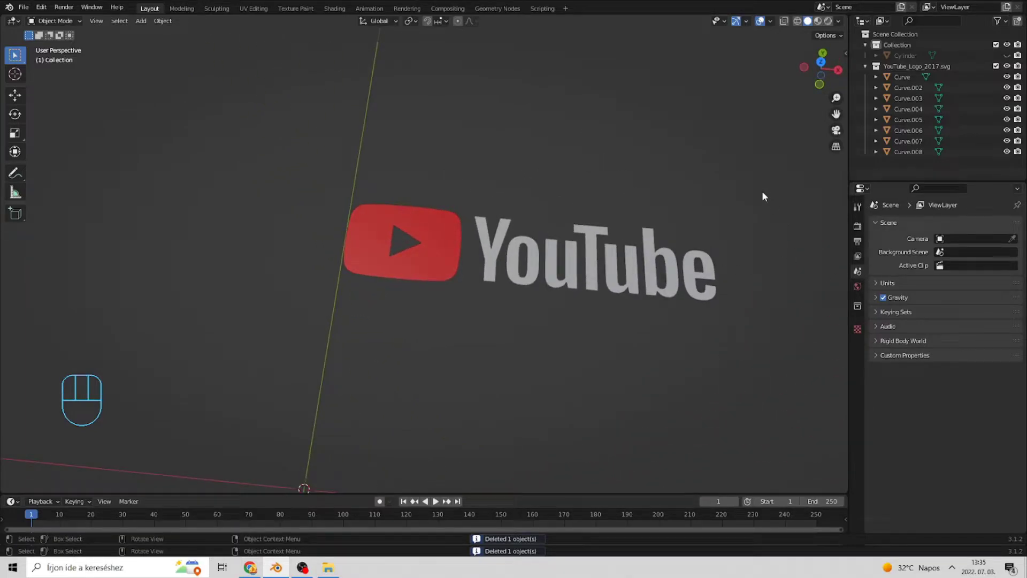
click(413, 240)
shift+drag(756, 195, 529, 357)
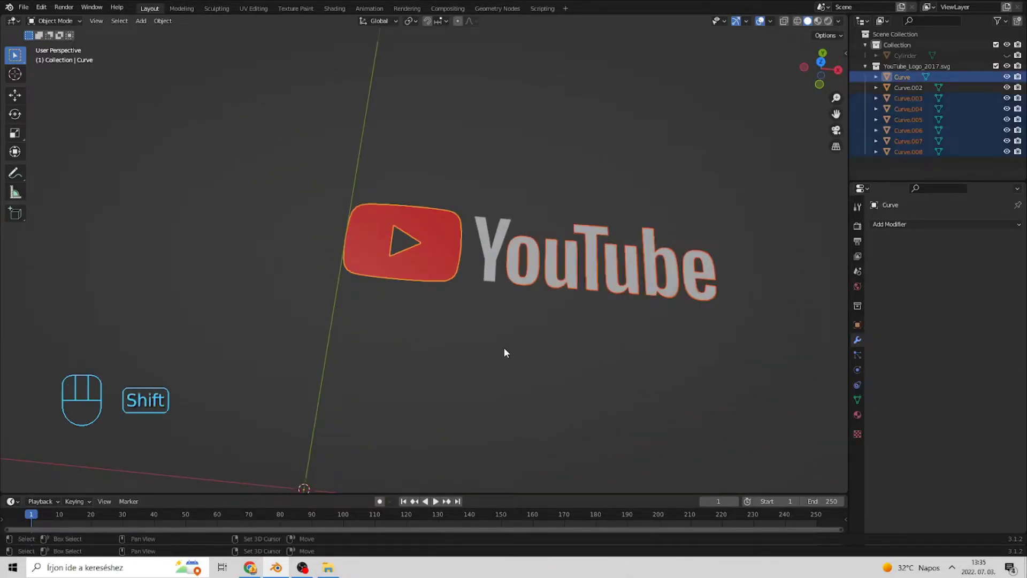
shift+drag(818, 174, 455, 373)
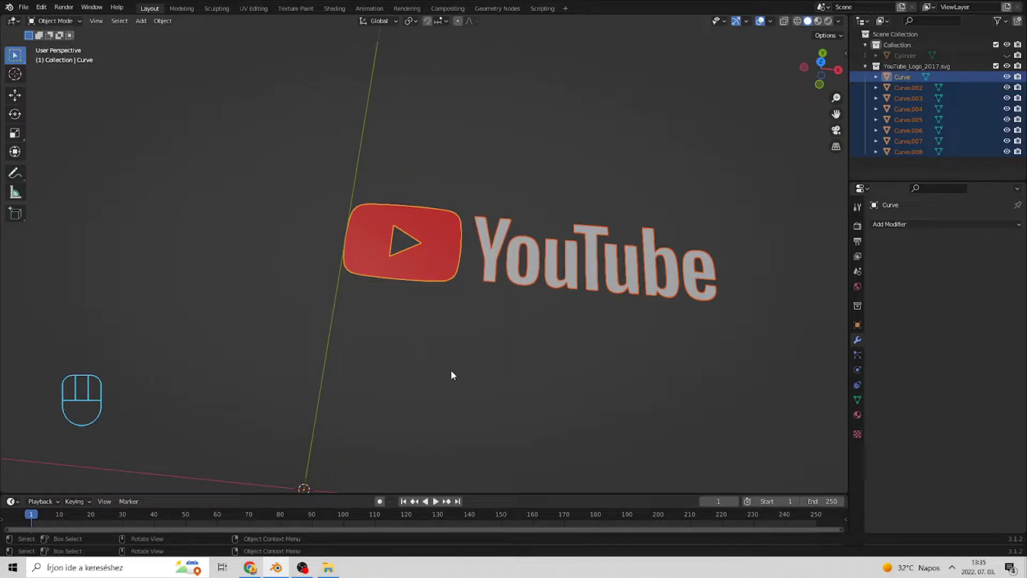
key(ctrl+j)
- Extrude all of the joined logo's geometry 0.010694 m to make it a solid 3D logo
click(542, 329)
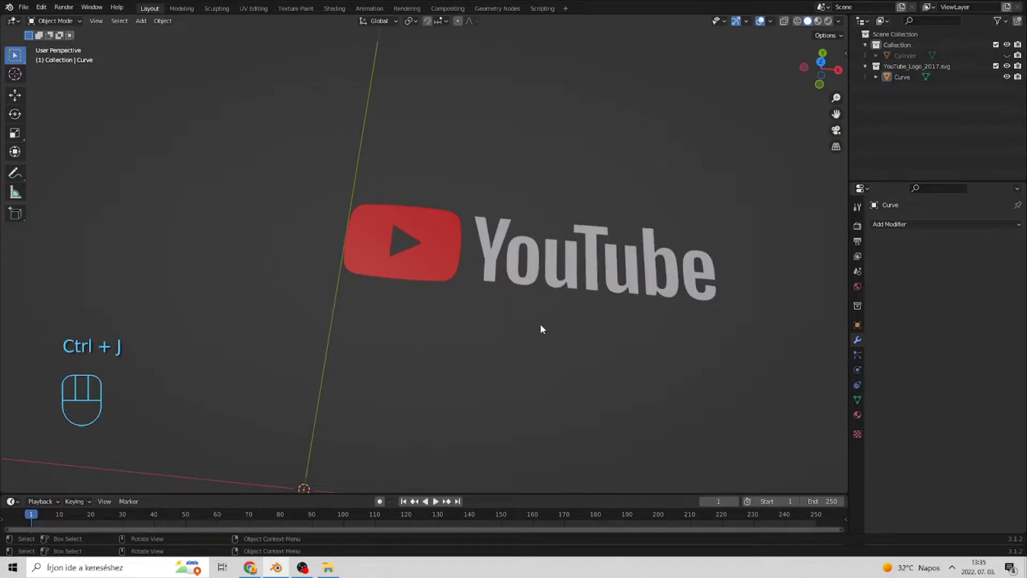
click(449, 279)
middle_drag(455, 306, 455, 252)
key(Tab)
key(a)
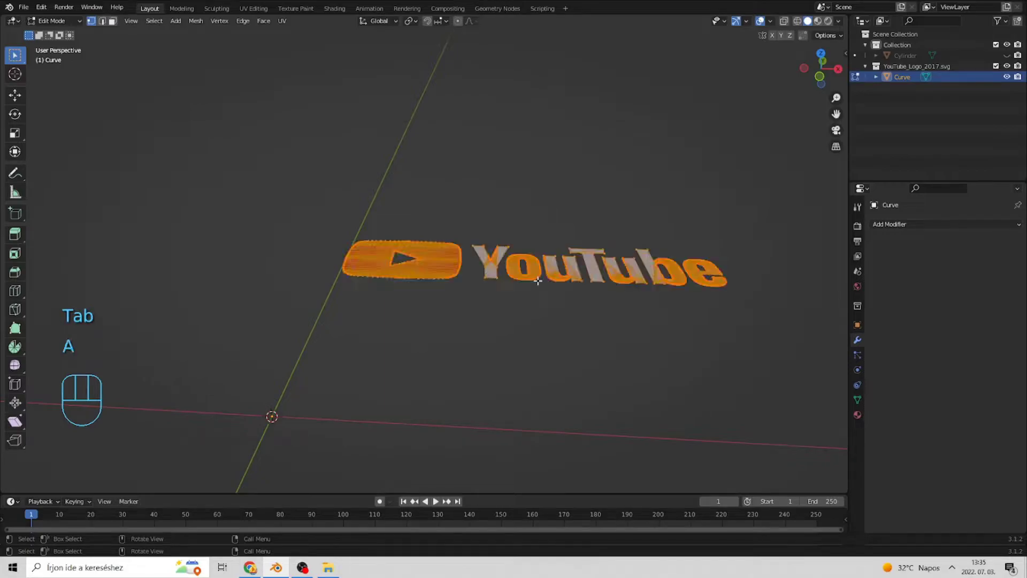
key(e)
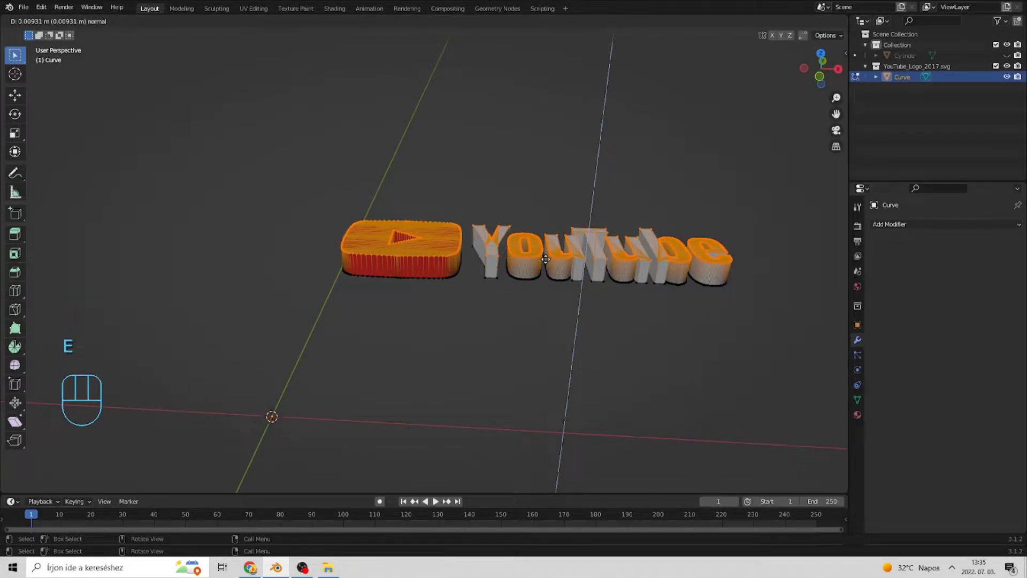
click(546, 255)
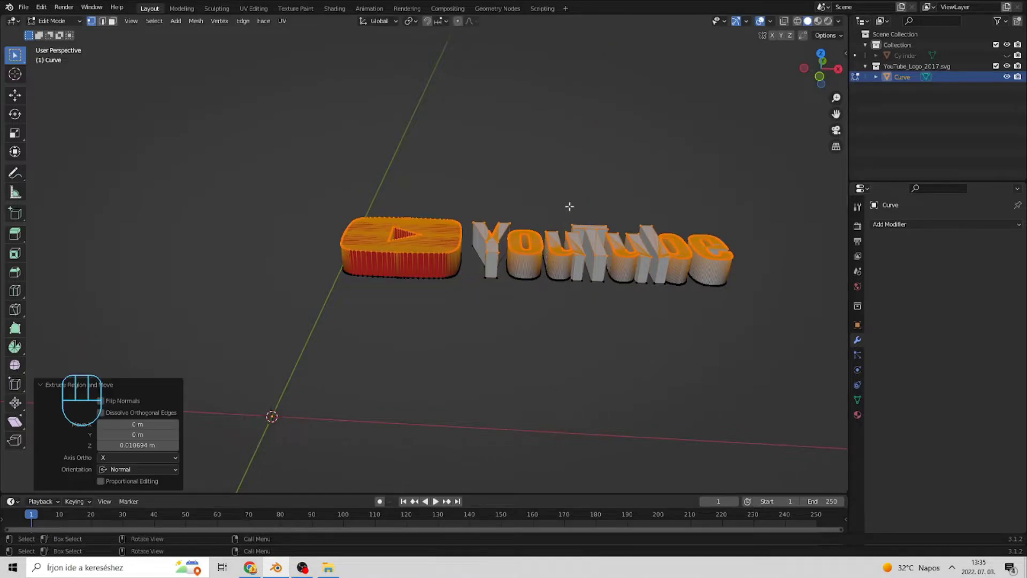
key(Tab)
middle_drag(558, 204, 575, 181)
- From top view, move the logo 0.091998 m along Y so it sits over the hexagon tray
key(KP_7)
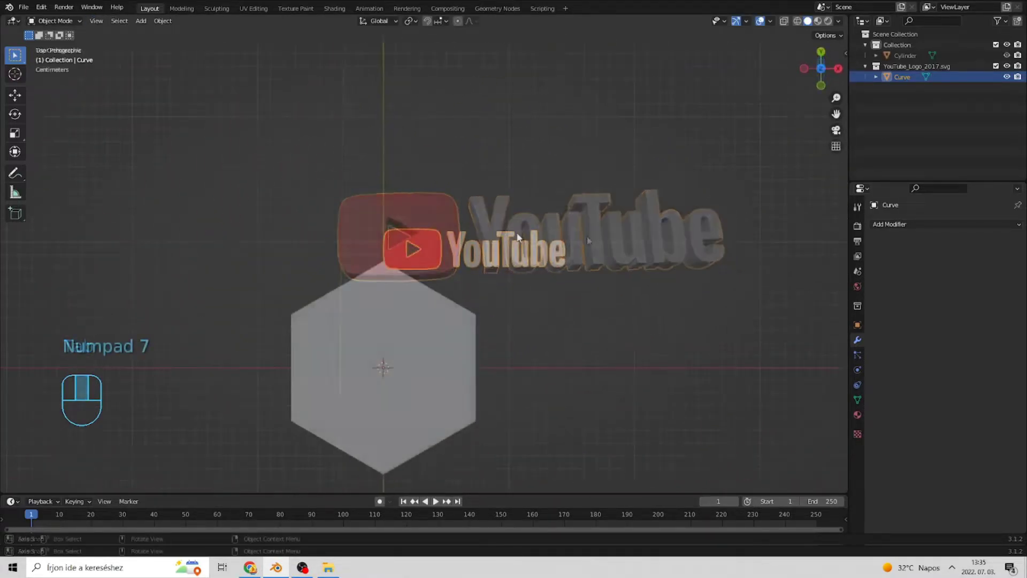
middle_drag(518, 235, 435, 366)
key(KP_7)
key(g)
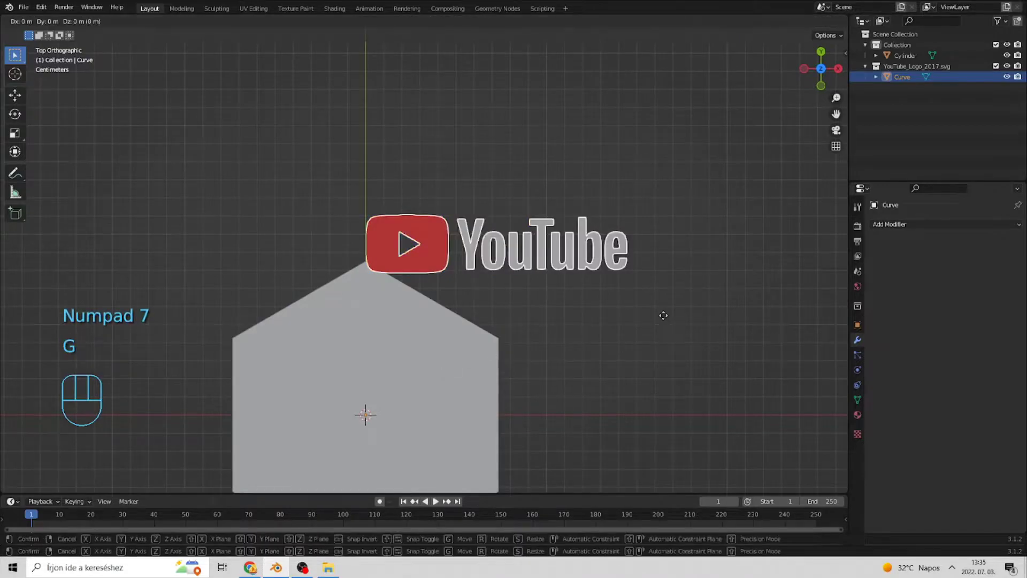
key(z)
right_click(646, 354)
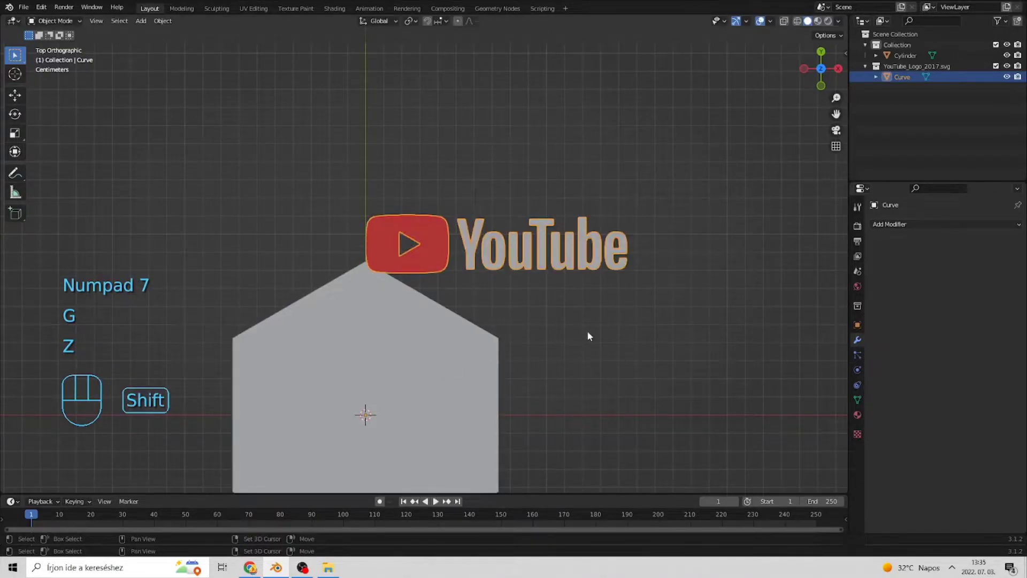
shift+middle_drag(587, 337, 619, 200)
key(g)
key(y)
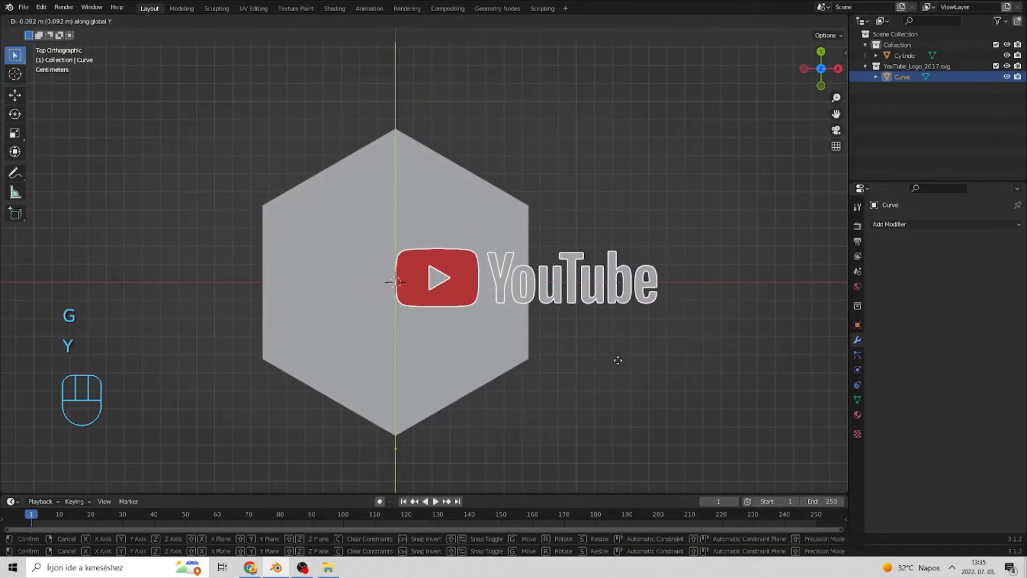
click(621, 361)
- Set the logo's origin to its geometry and scale it down to 0.881
key(g)
key(x)
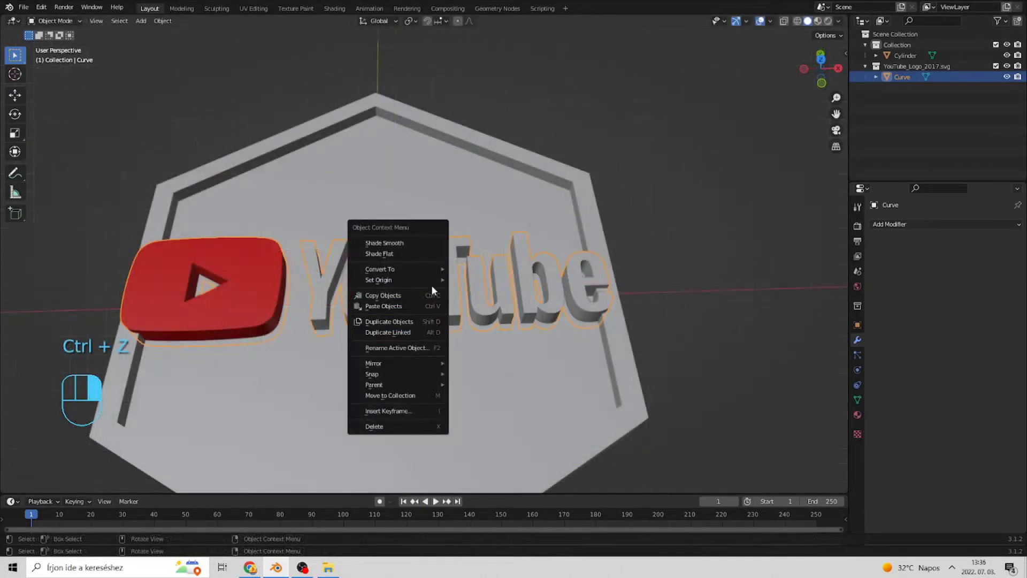
mouse_move(429, 280)
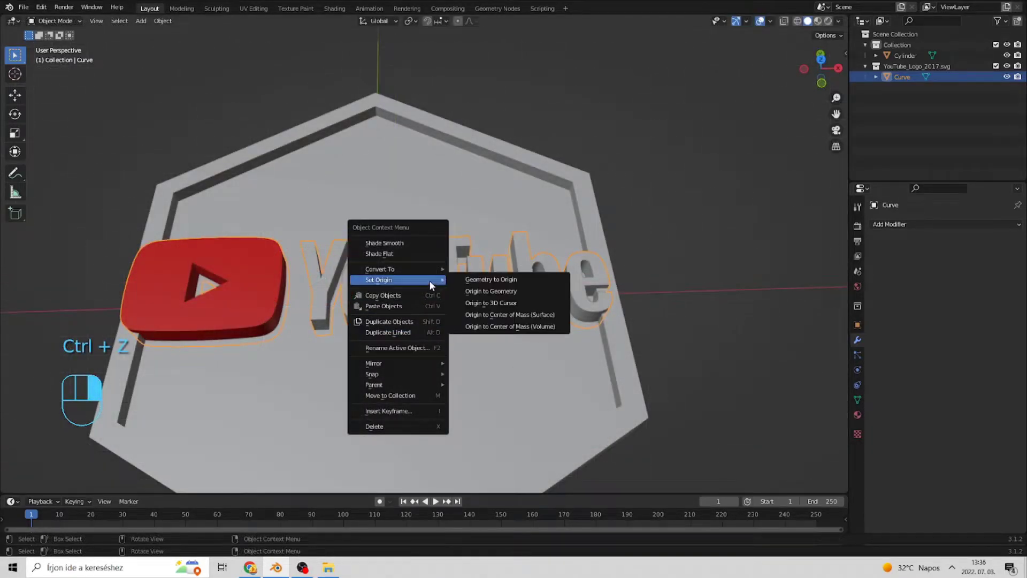
click(492, 291)
key(s)
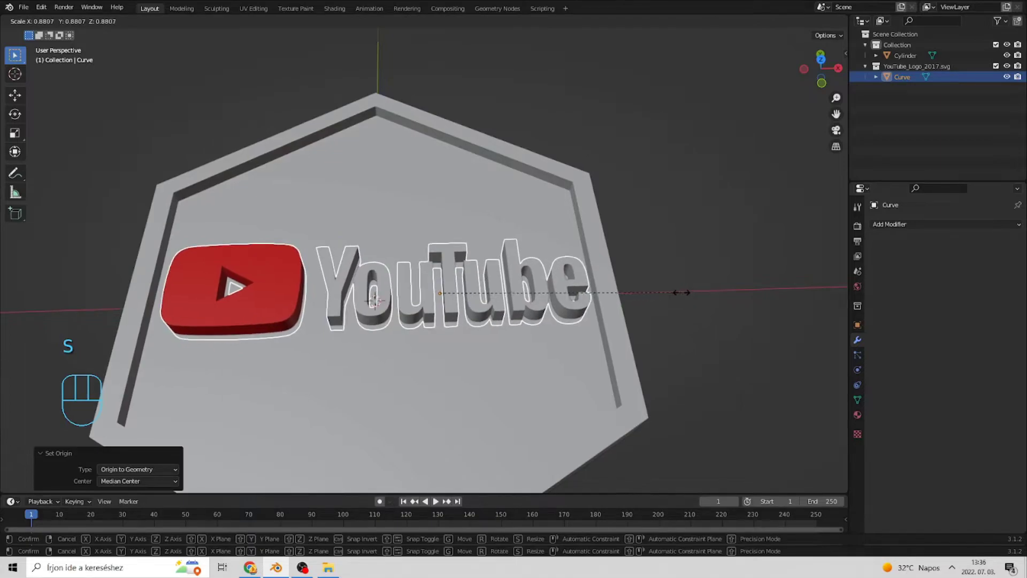
click(681, 292)
- Shift the logo -0.001704 m along X to centre it on the tray
key(KP_7)
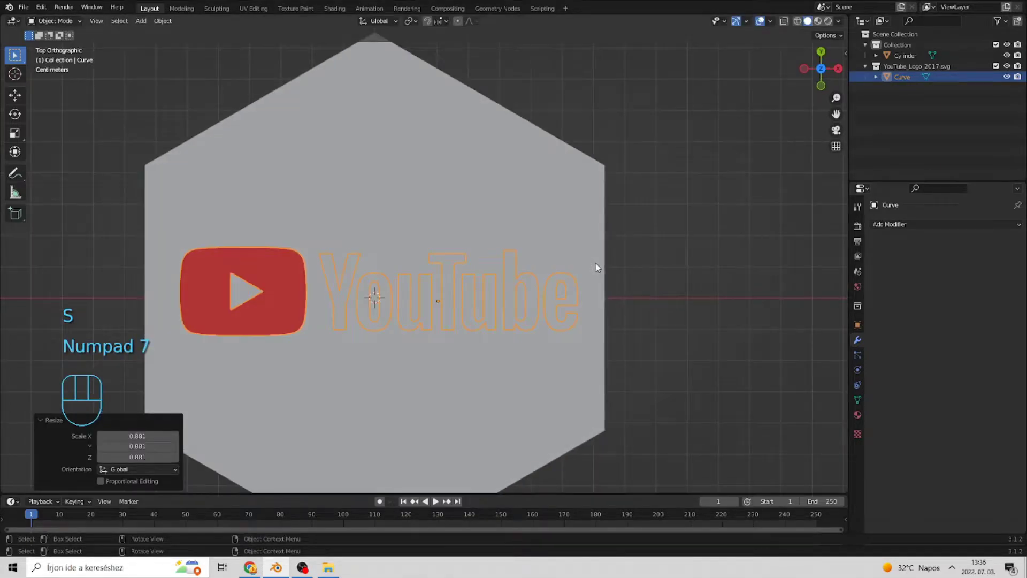
middle_drag(569, 281, 546, 241)
middle_drag(521, 281, 528, 321)
key(g)
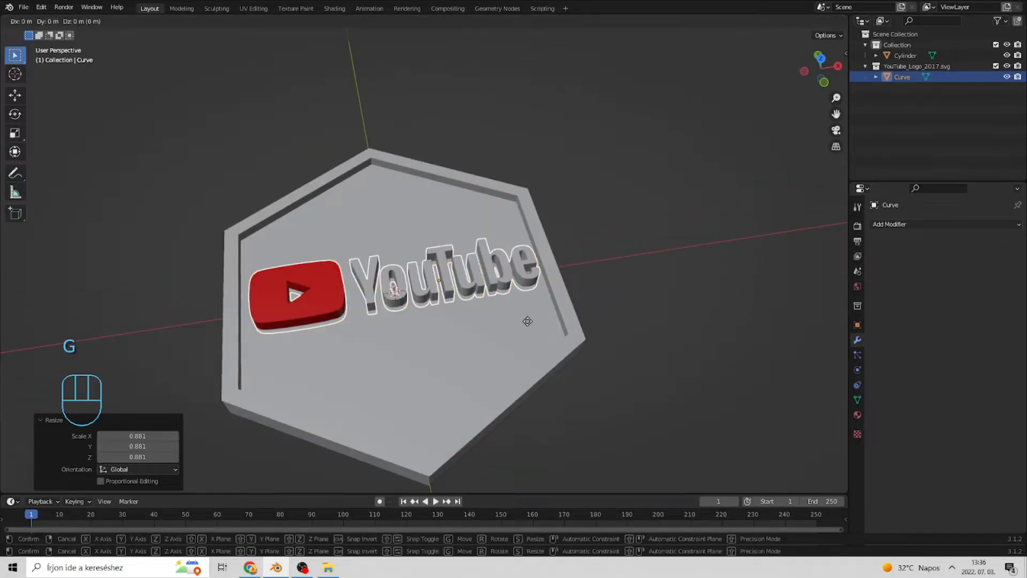
key(x)
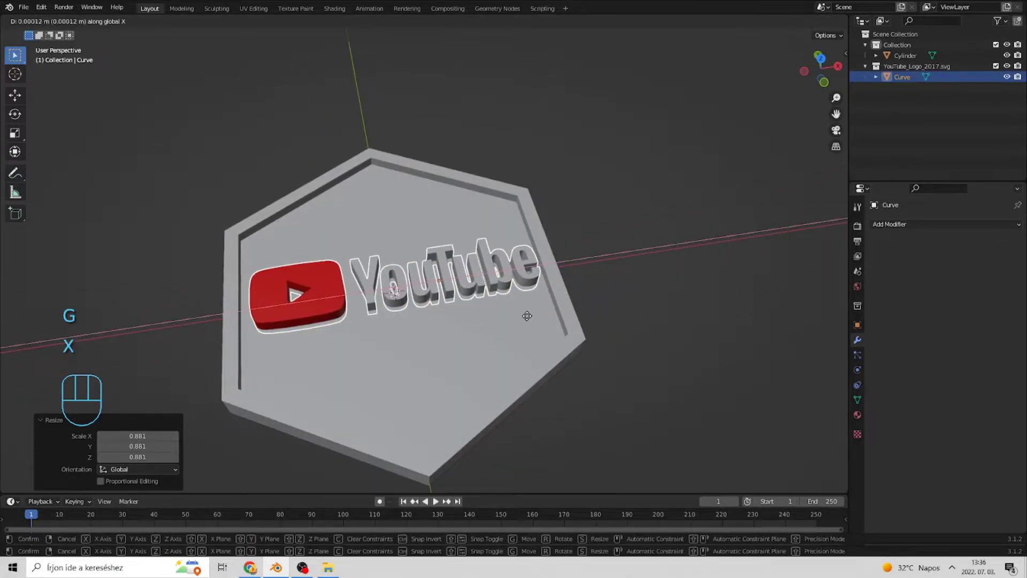
click(523, 315)
- In front view, lower the logo 0.001684 m along Z so it sinks into the tray floor
key(KP_1)
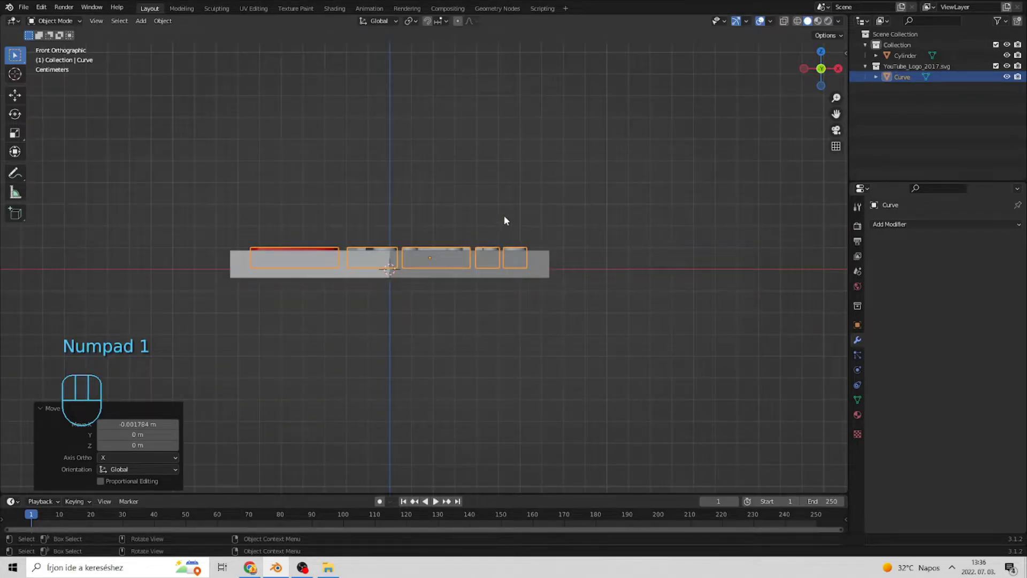
scroll(502, 222, up, 2)
key(alt+z)
scroll(476, 217, up, 3)
scroll(503, 198, down, 4)
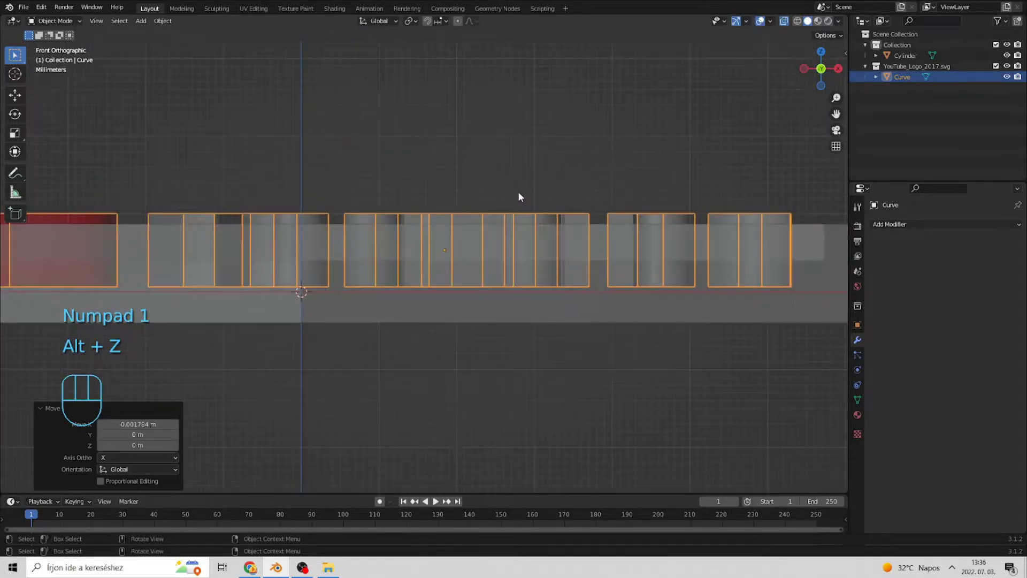
key(alt+z)
key(g)
key(z)
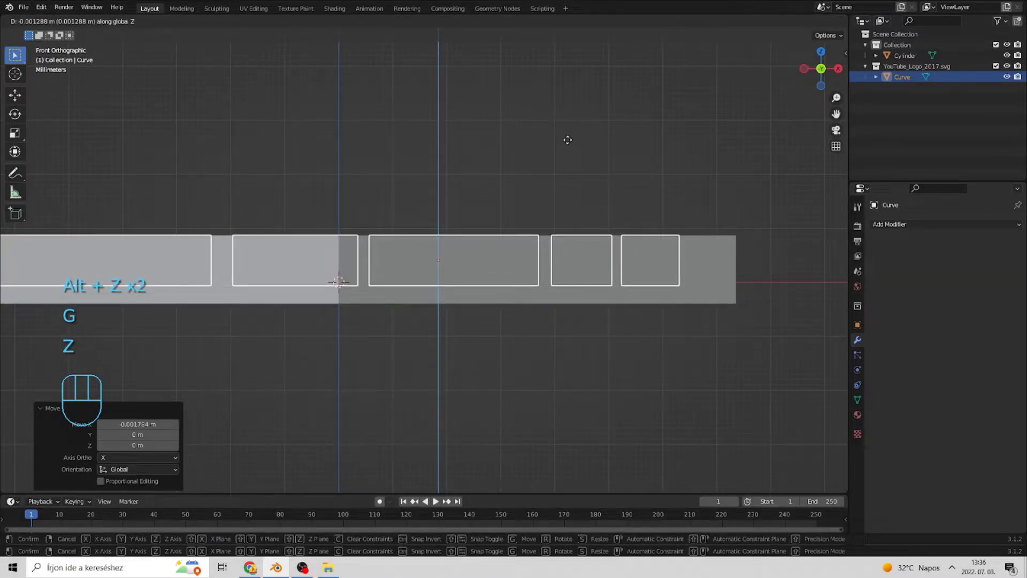
click(568, 140)
middle_drag(555, 144, 416, 365)
click(712, 217)
click(496, 179)
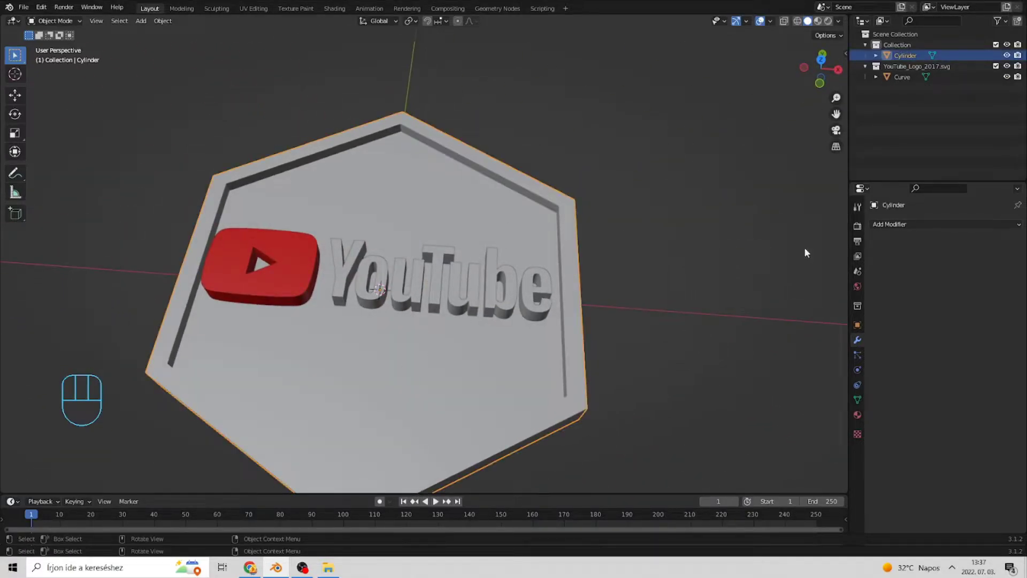
- Add and apply a Boolean Difference on the tray with the YouTube logo Curve as cutter
click(934, 224)
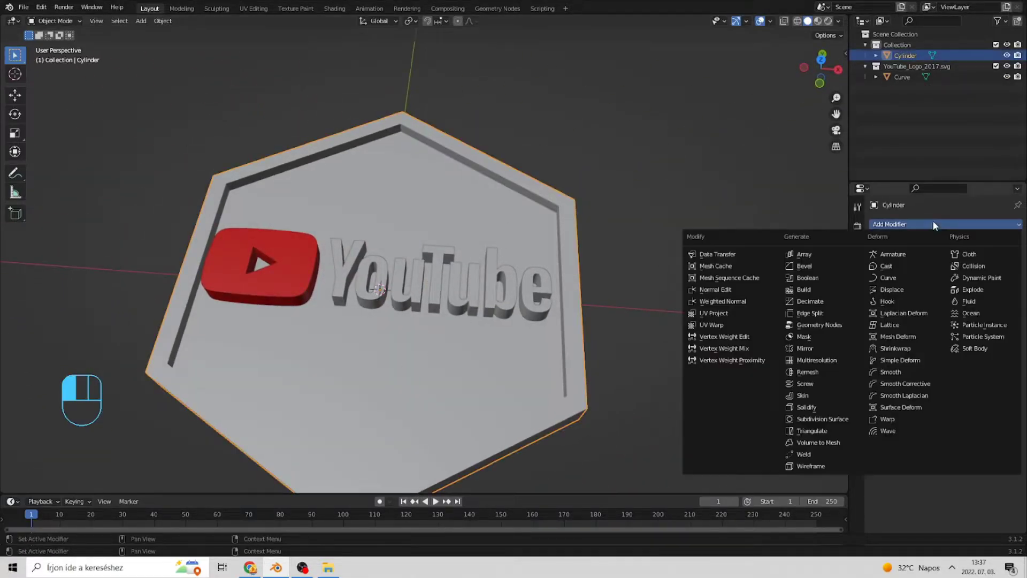
click(829, 274)
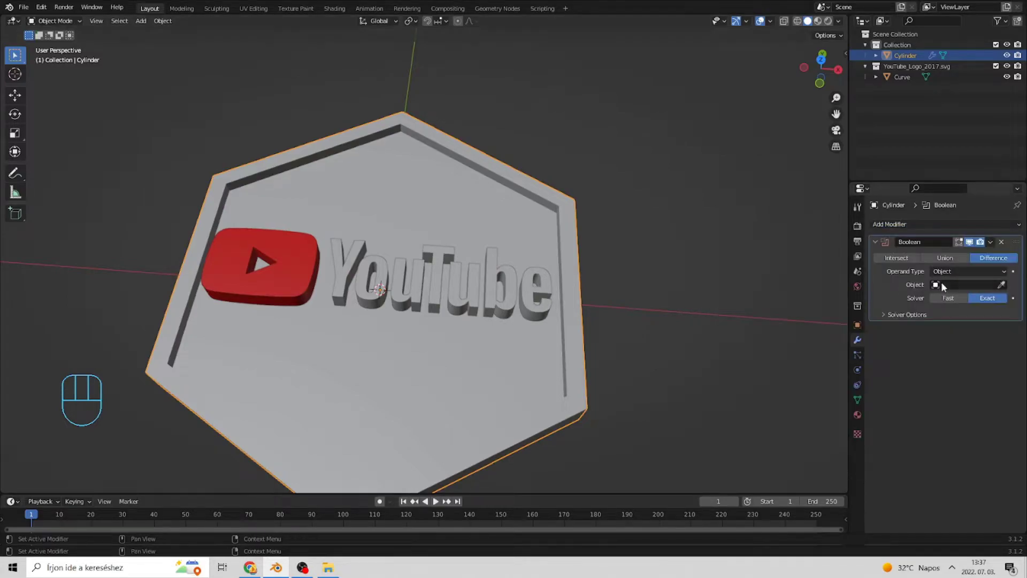
click(1002, 286)
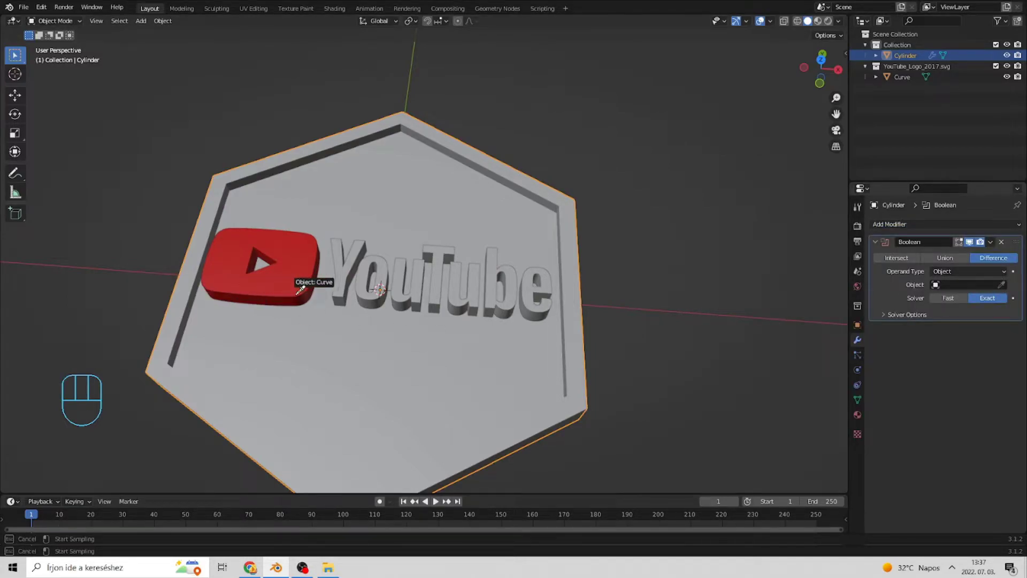
click(280, 278)
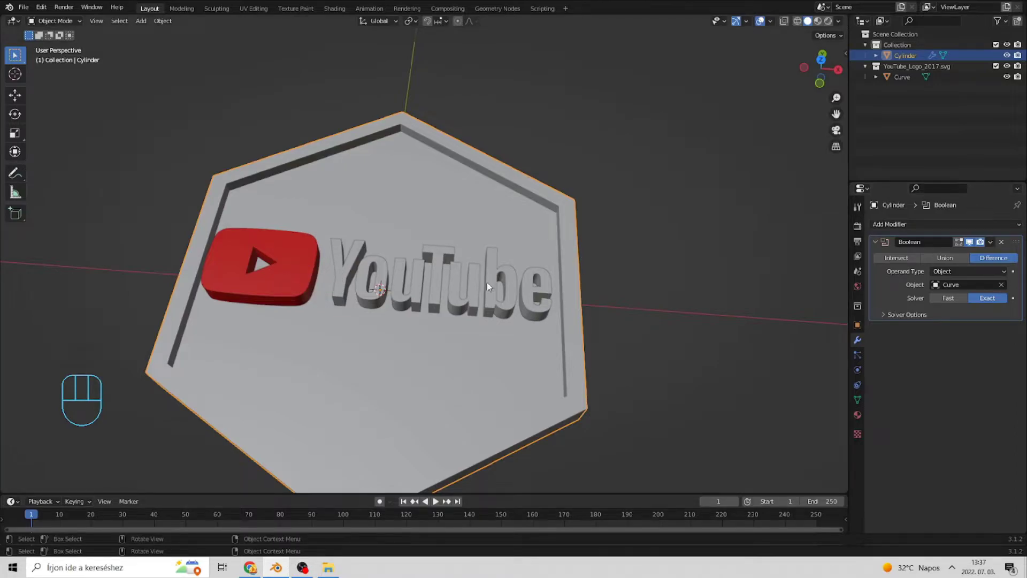
click(465, 287)
key(h)
middle_drag(507, 275, 545, 241)
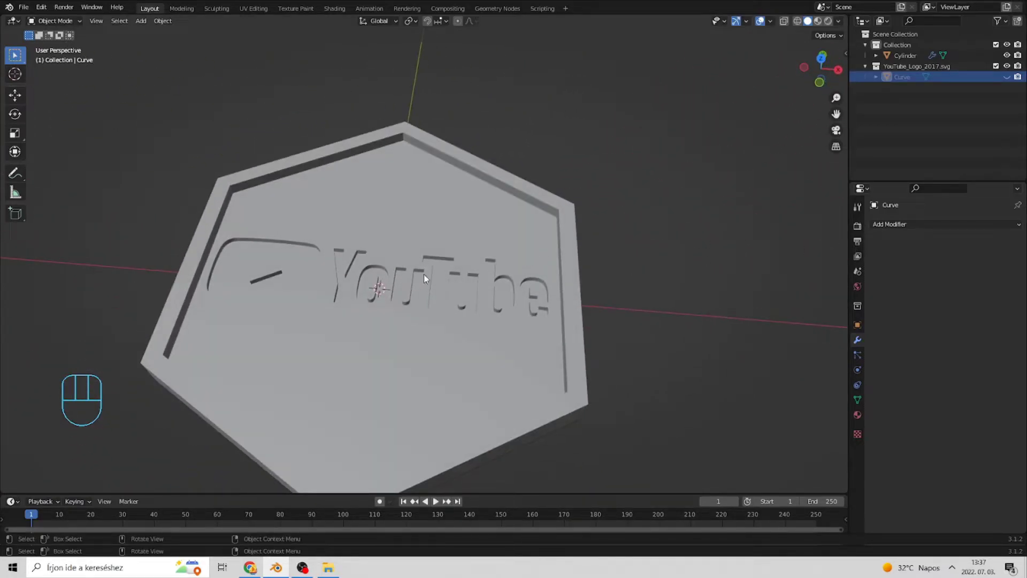
click(1006, 77)
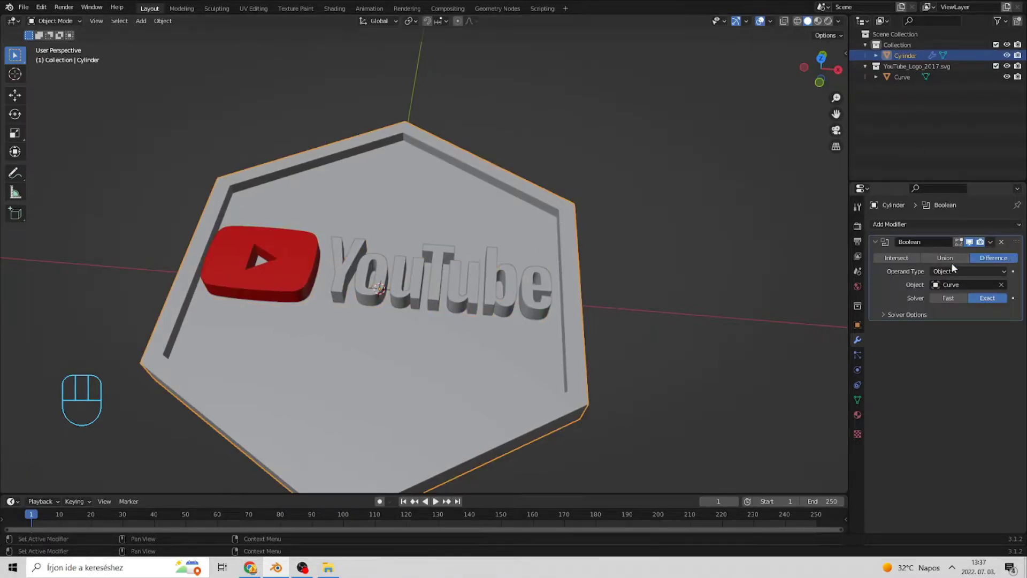
click(990, 242)
click(961, 254)
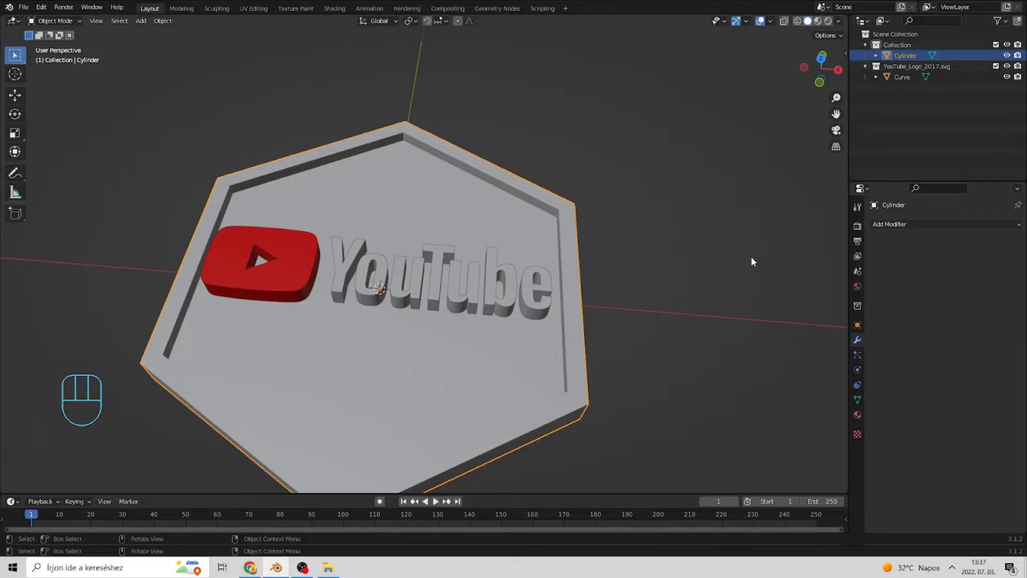
- Delete the YouTube logo object and inspect the engraved tray floor
click(425, 301)
click(440, 295)
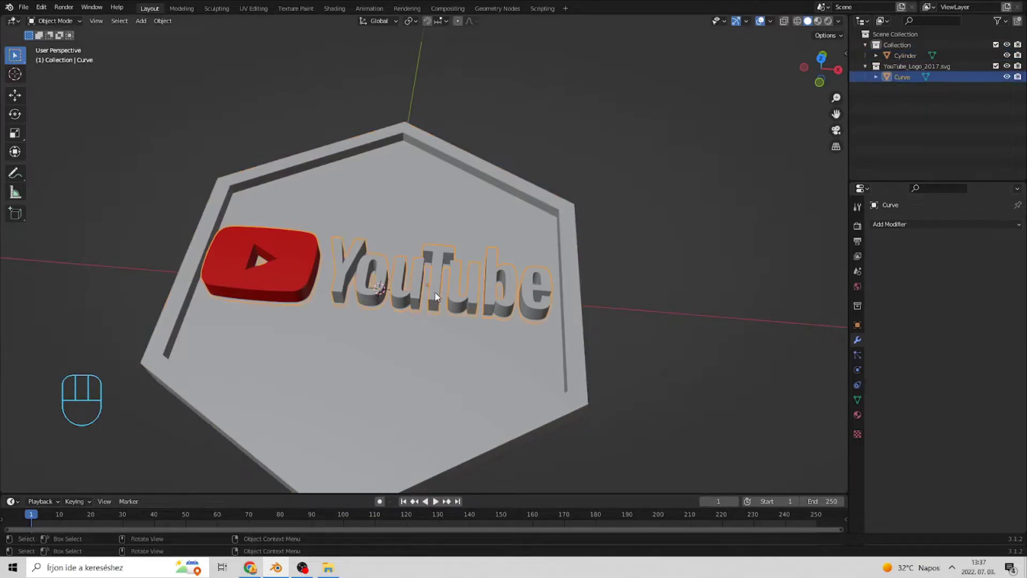
key(Delete)
middle_drag(592, 246, 569, 252)
scroll(569, 253, up, 3)
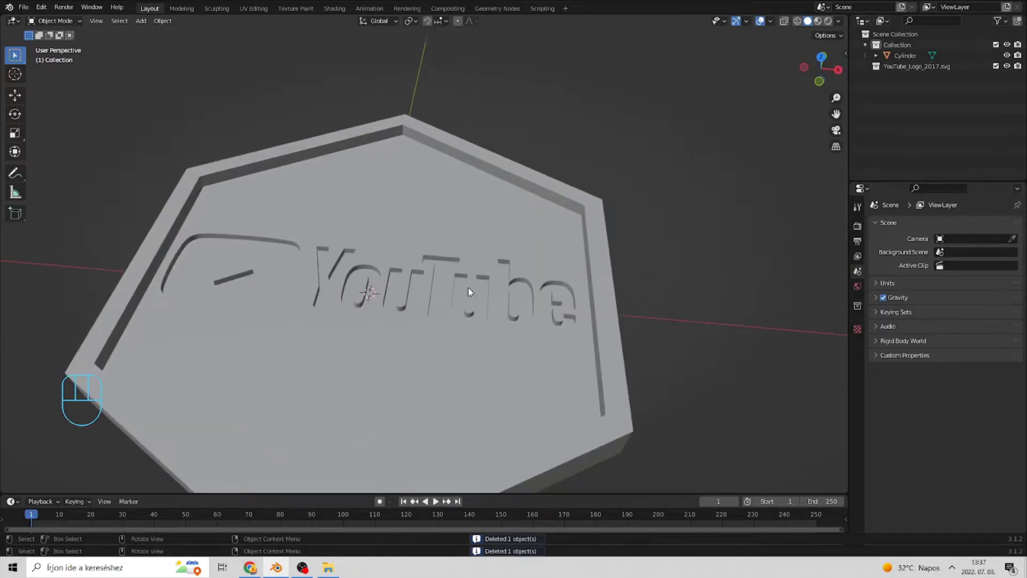
shift+middle_drag(467, 287, 468, 250)
scroll(615, 230, down, 3)
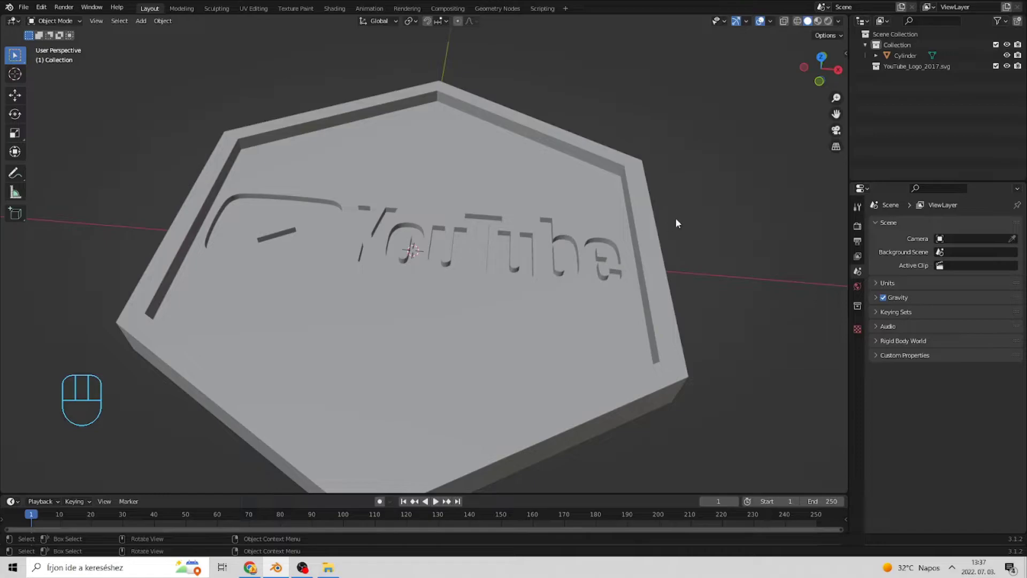
- Add a Plain Axes empty at the scene centre, then add a cube mesh
middle_drag(676, 223, 724, 205)
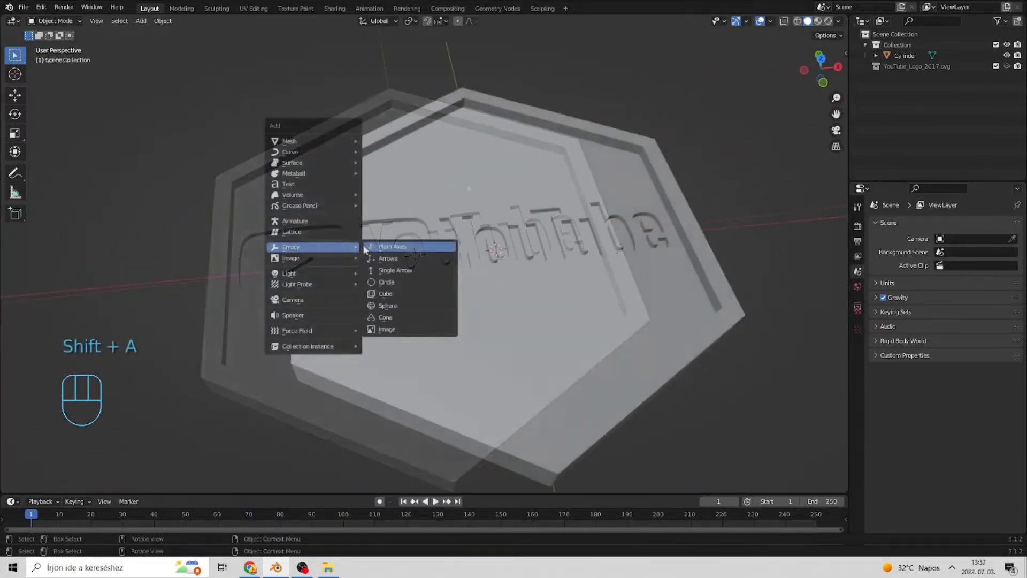
click(364, 245)
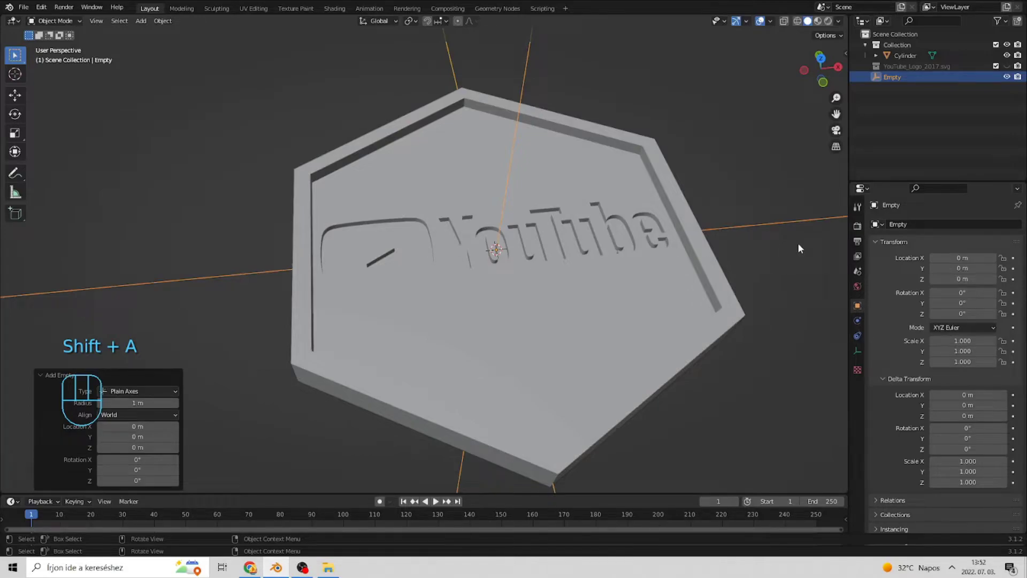
click(718, 184)
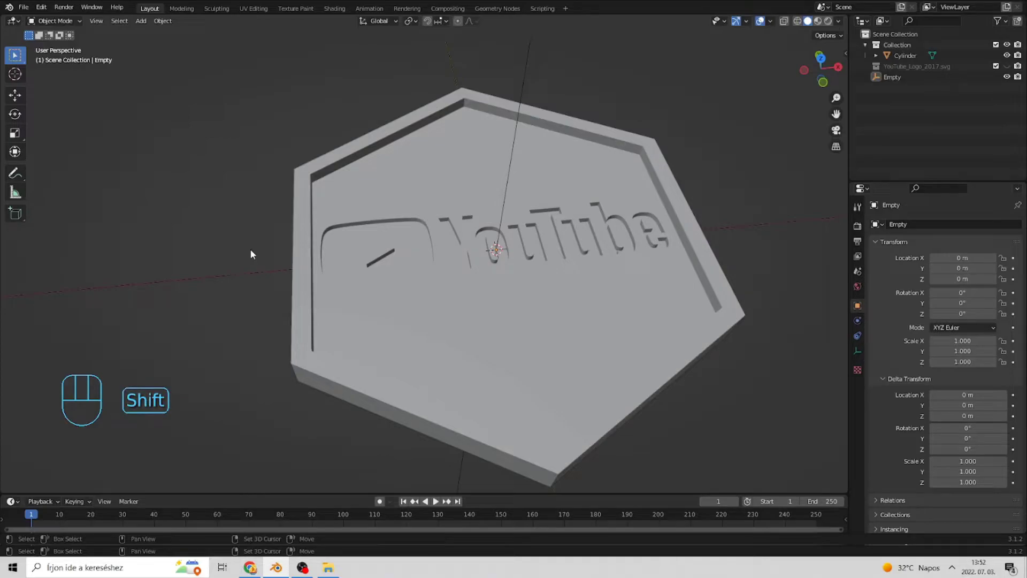
key(shift+a)
mouse_move(250, 248)
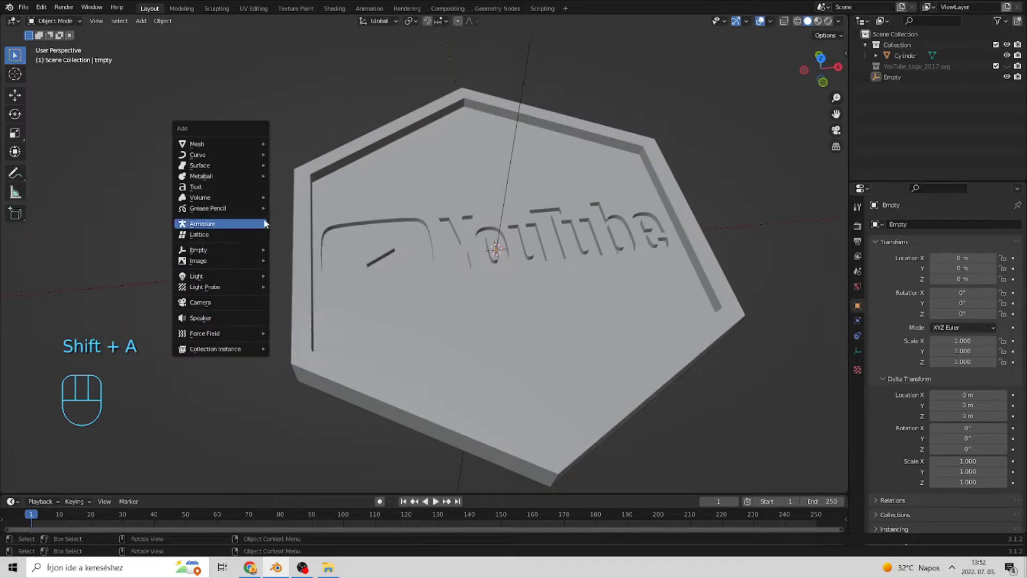
mouse_move(250, 140)
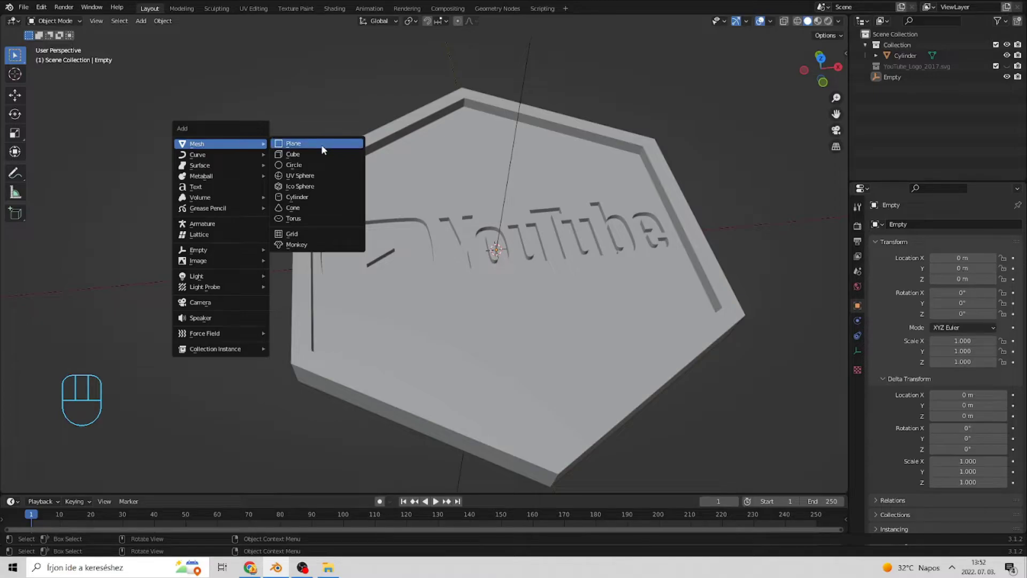
click(292, 154)
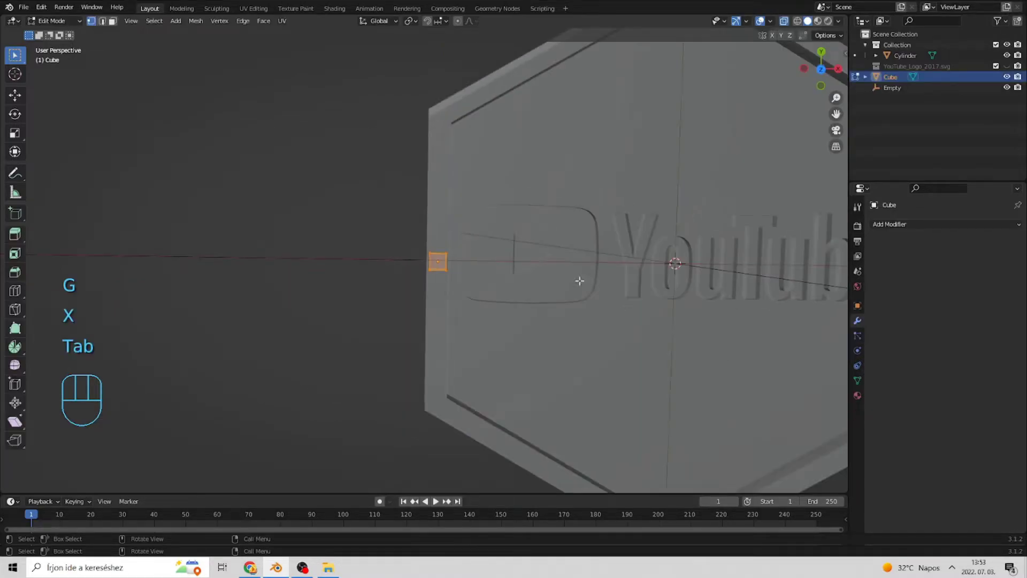
middle_drag(556, 230, 470, 285)
key(alt+z)
key(Tab)
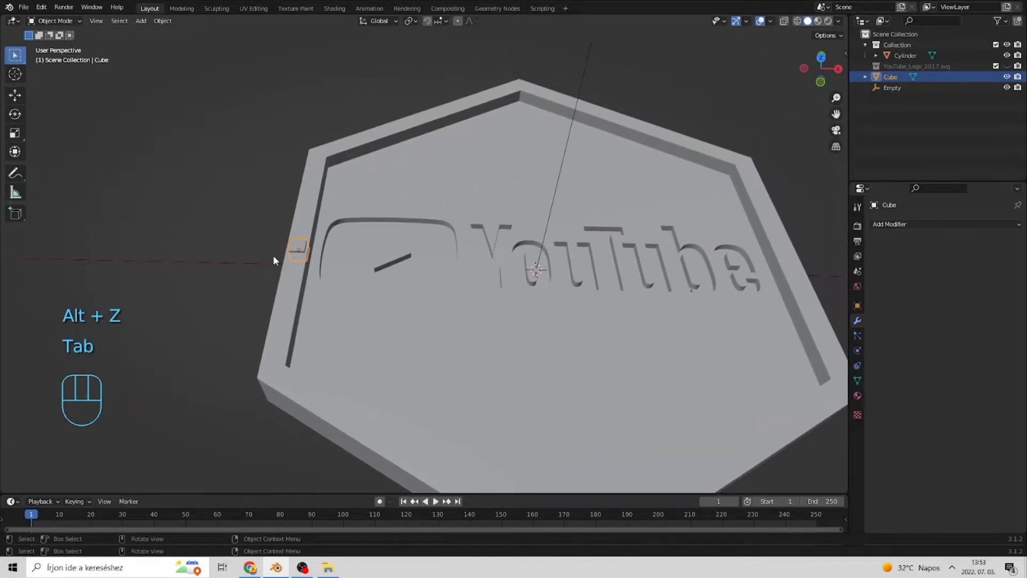
- Set the cube's origin to the 3D cursor and show the transform sidebar
right_click(295, 247)
mouse_move(293, 243)
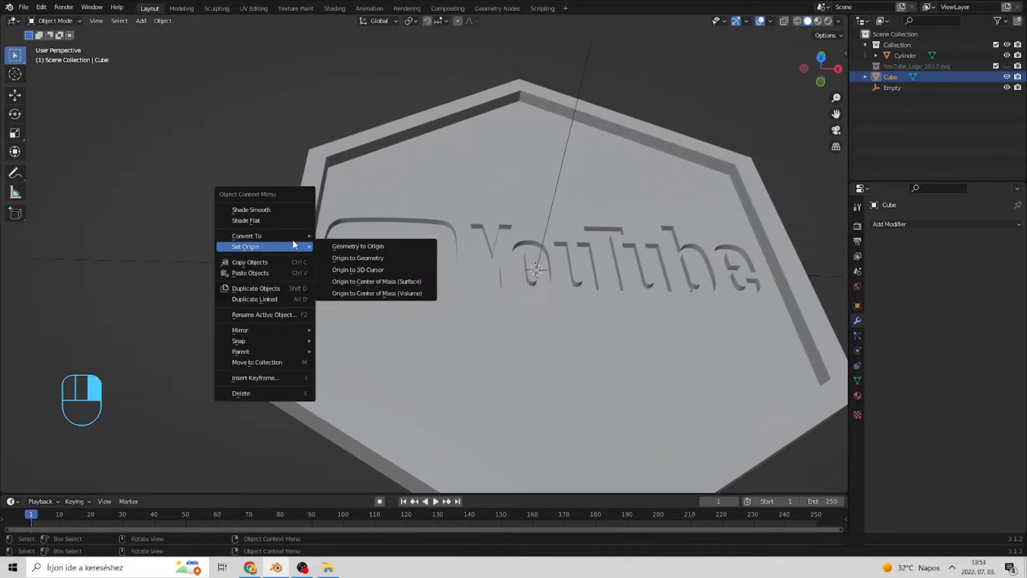
click(396, 271)
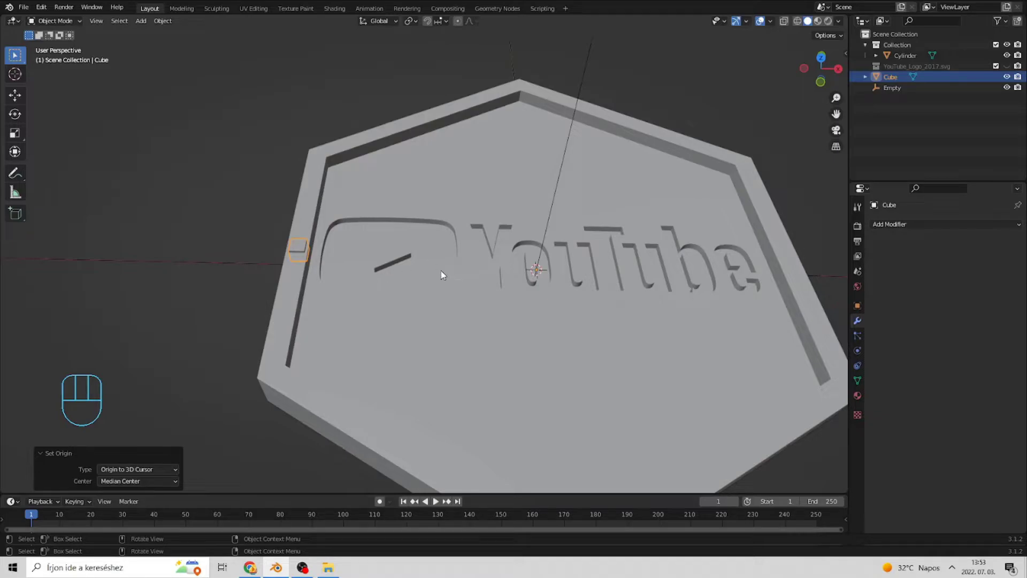
key(n)
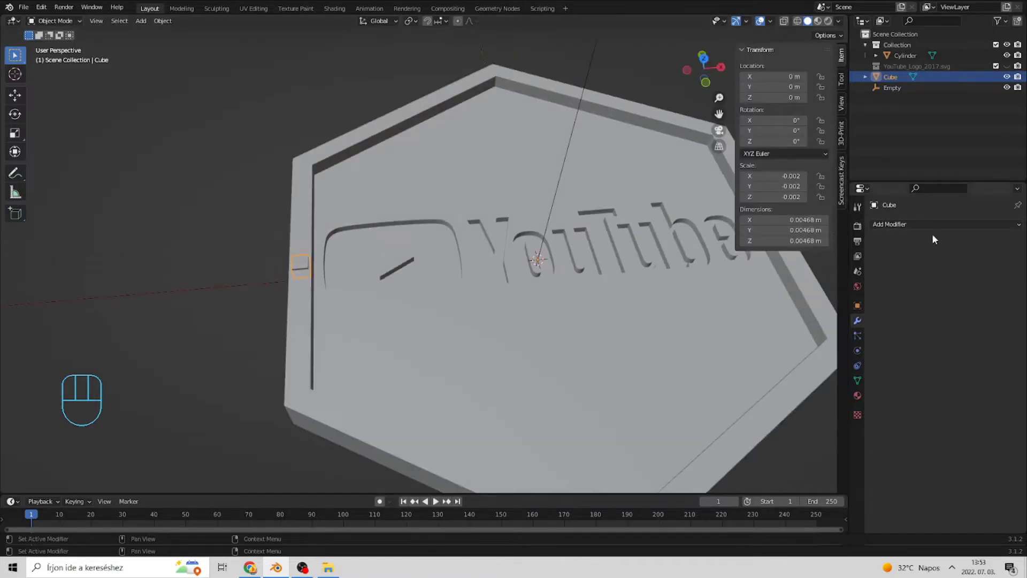
click(880, 225)
- Add an Array modifier to the cube with count 6 and Relative Offset turned off
click(828, 252)
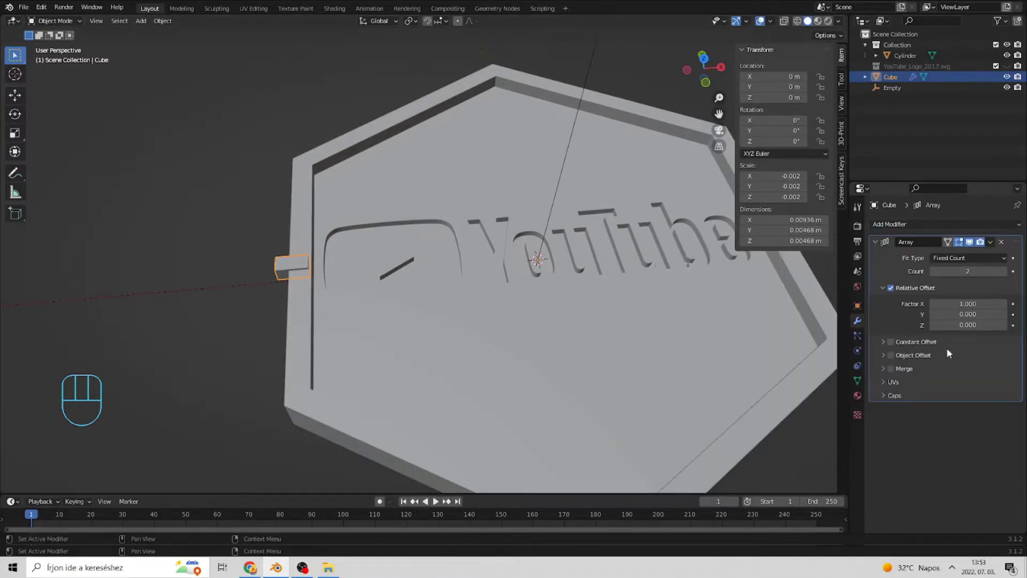
click(978, 270)
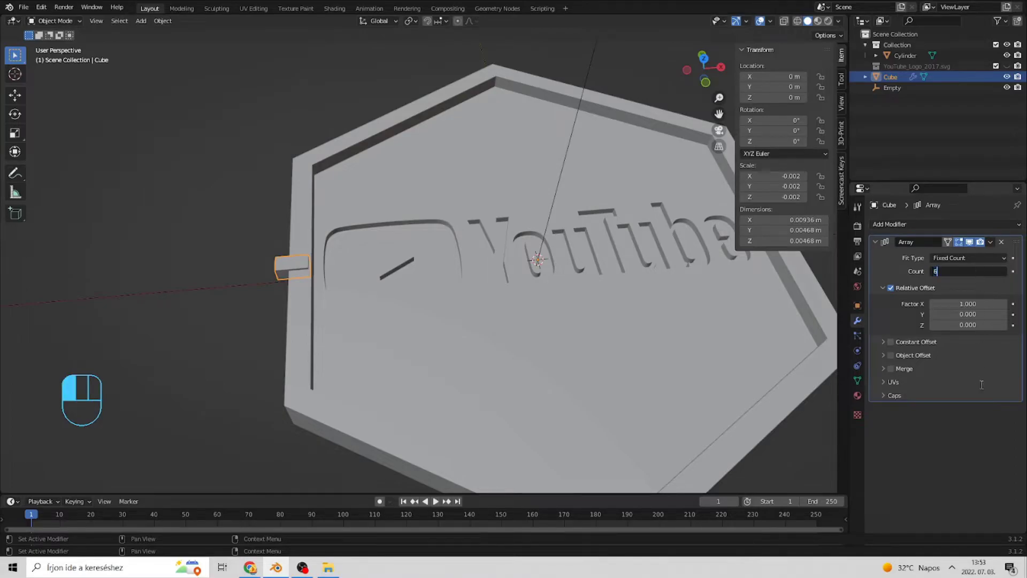
text(6)
key(Return)
click(953, 303)
click(894, 293)
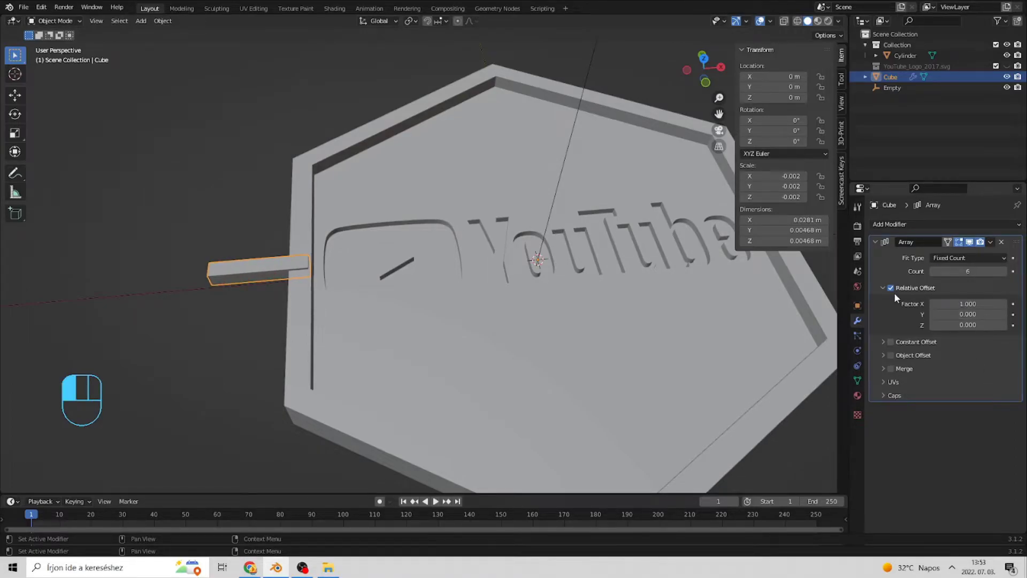
click(891, 291)
click(884, 288)
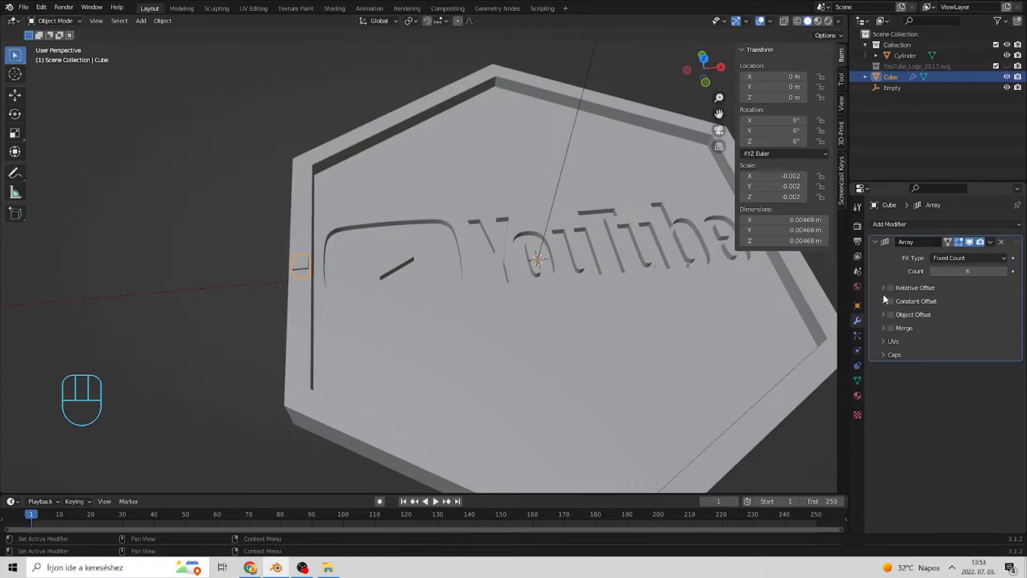
- Enable Constant Offset with Distance X 0 and Object Offset using the Empty
click(889, 302)
click(882, 303)
click(968, 317)
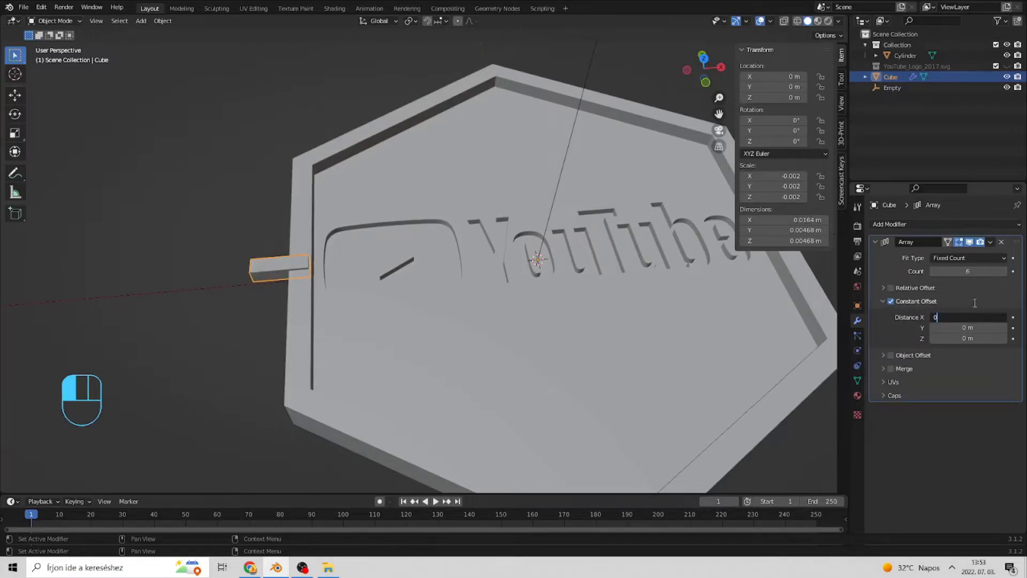
text(0)
key(Return)
click(883, 301)
click(890, 315)
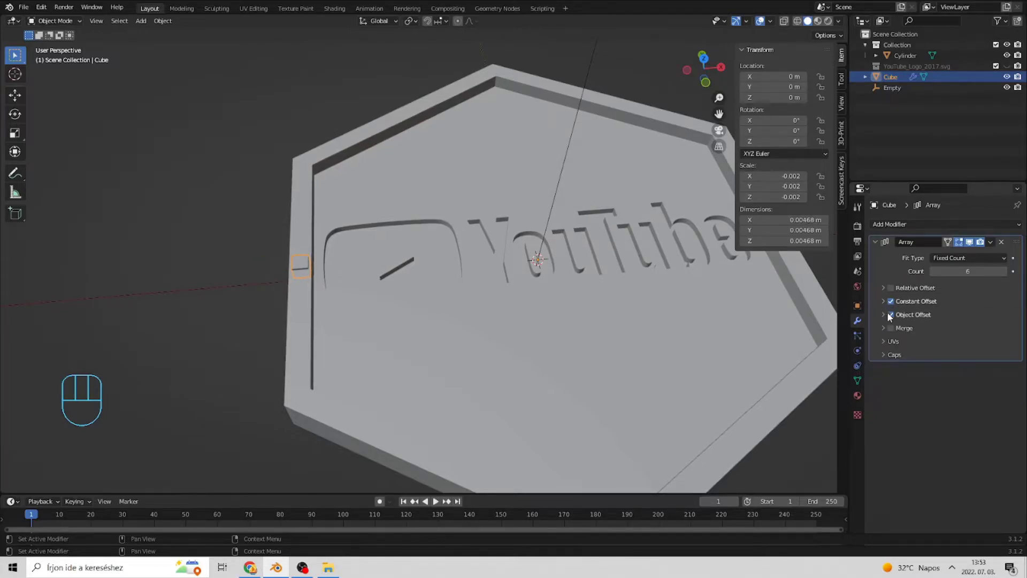
click(883, 315)
click(1001, 330)
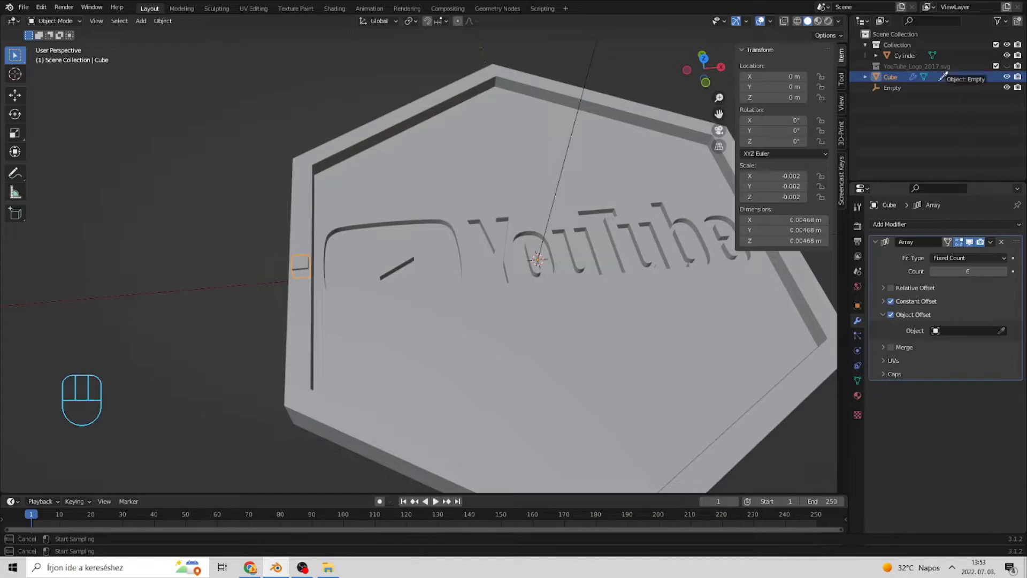
click(897, 88)
click(488, 265)
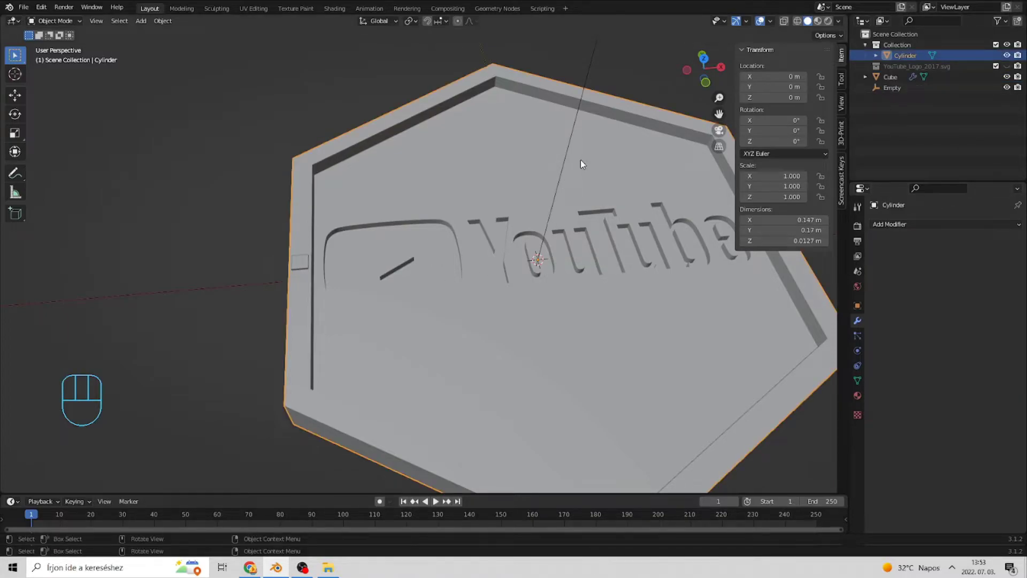
- Set the Empty's X, Y and Z scale to -0.002
key(ctrl+z)
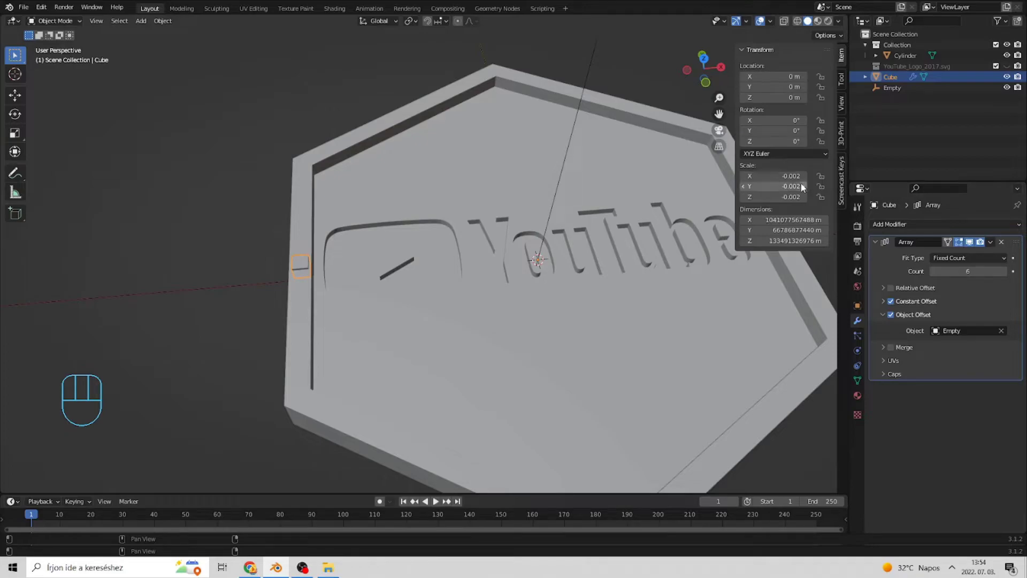
drag(786, 176, 571, 127)
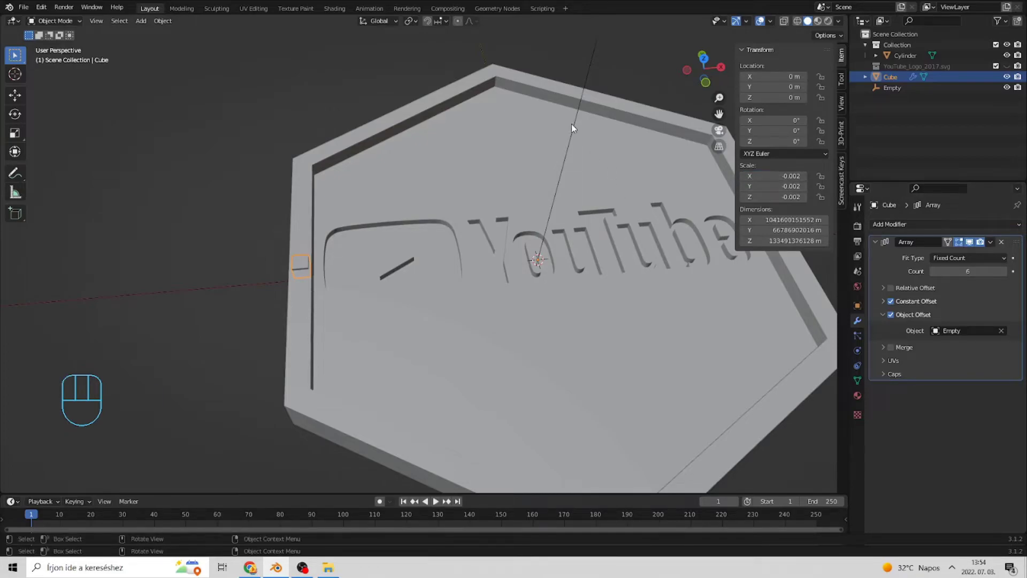
click(577, 124)
click(574, 123)
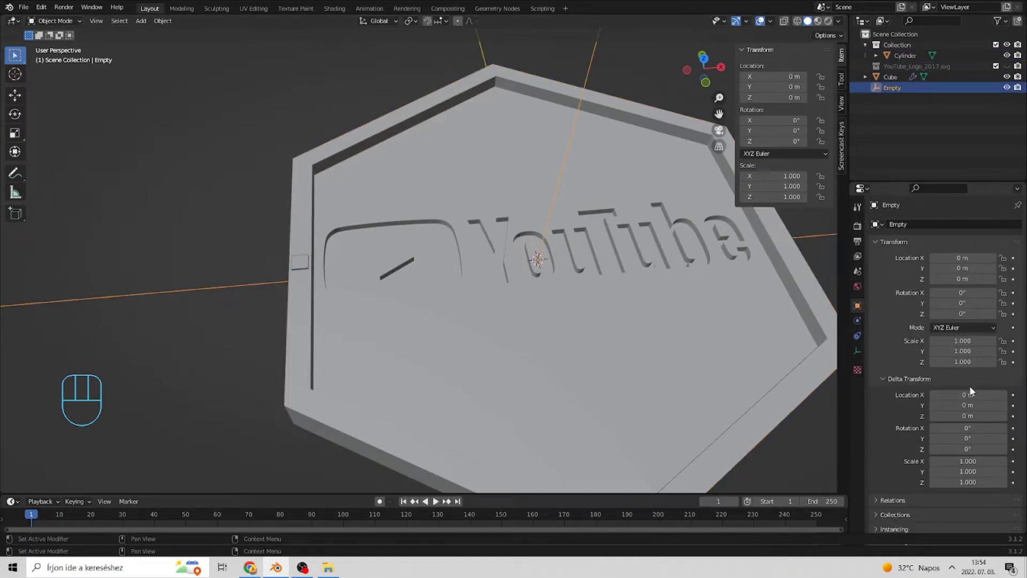
click(962, 341)
key(ctrl+v)
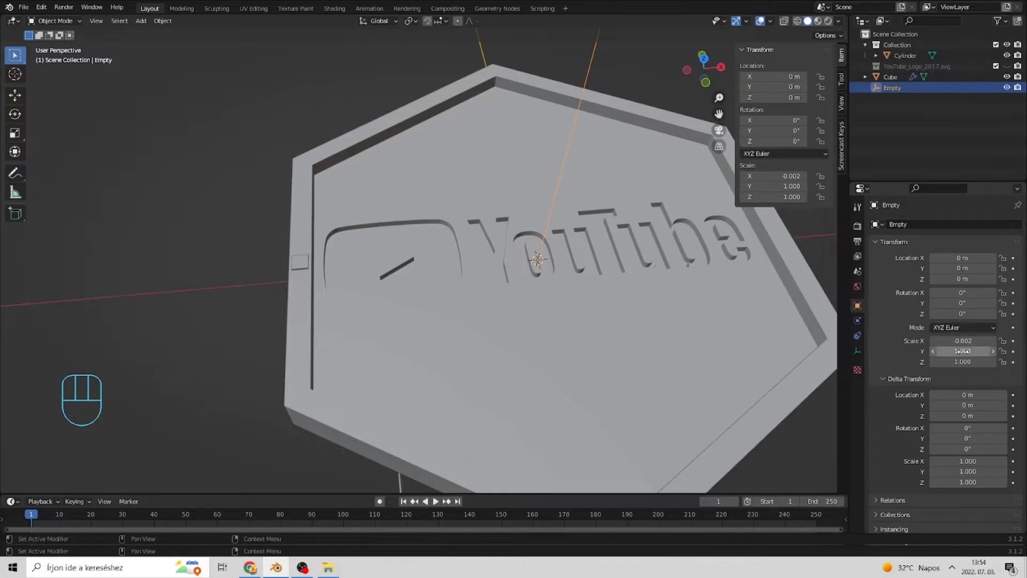
click(962, 351)
key(ctrl+v)
text(-0.002)
key(Return)
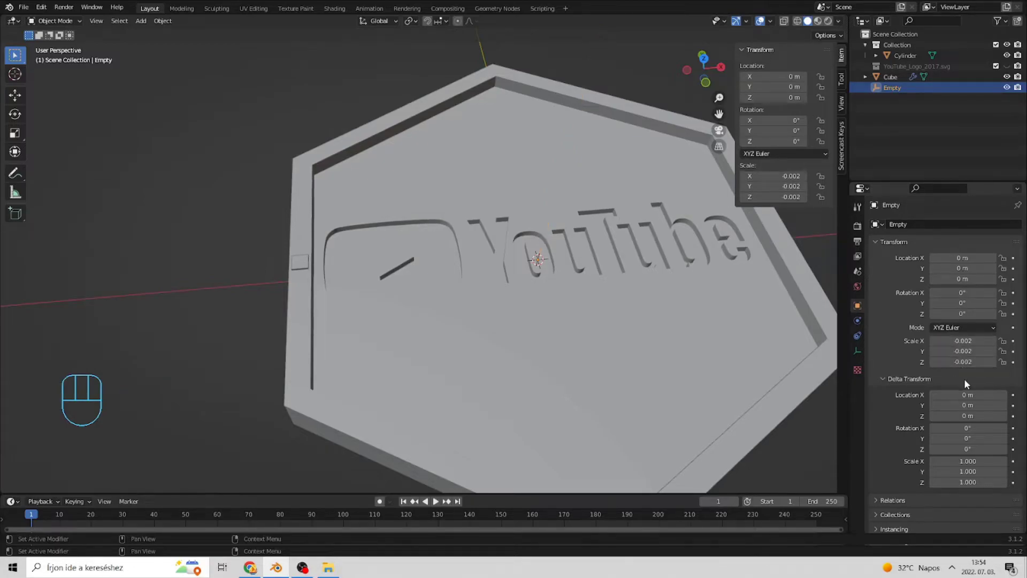
- Rotate the Empty 60° about Z so six cubes ring the tray's rim
click(887, 91)
key(r)
key(z)
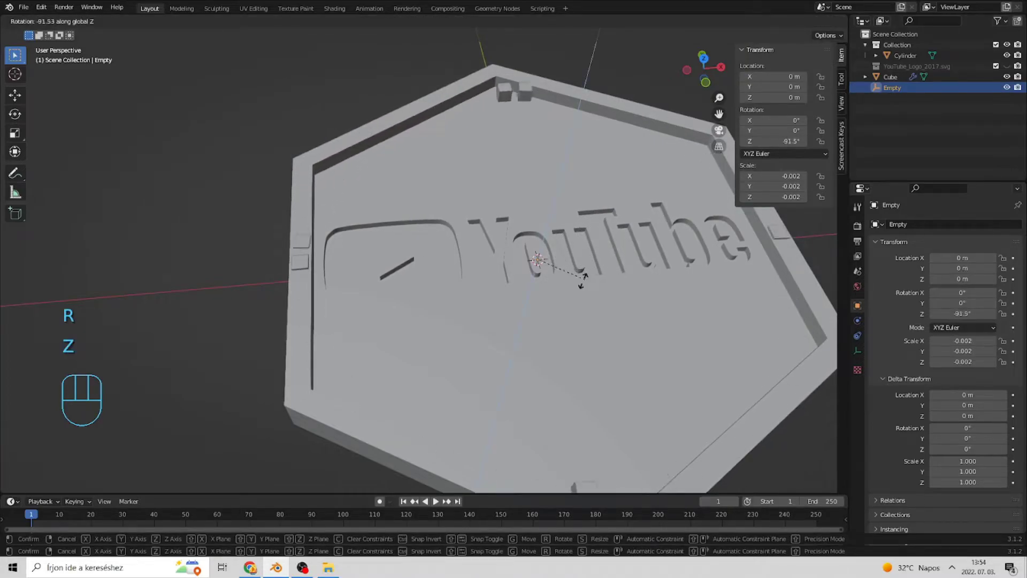
right_click(521, 253)
scroll(522, 249, down, 3)
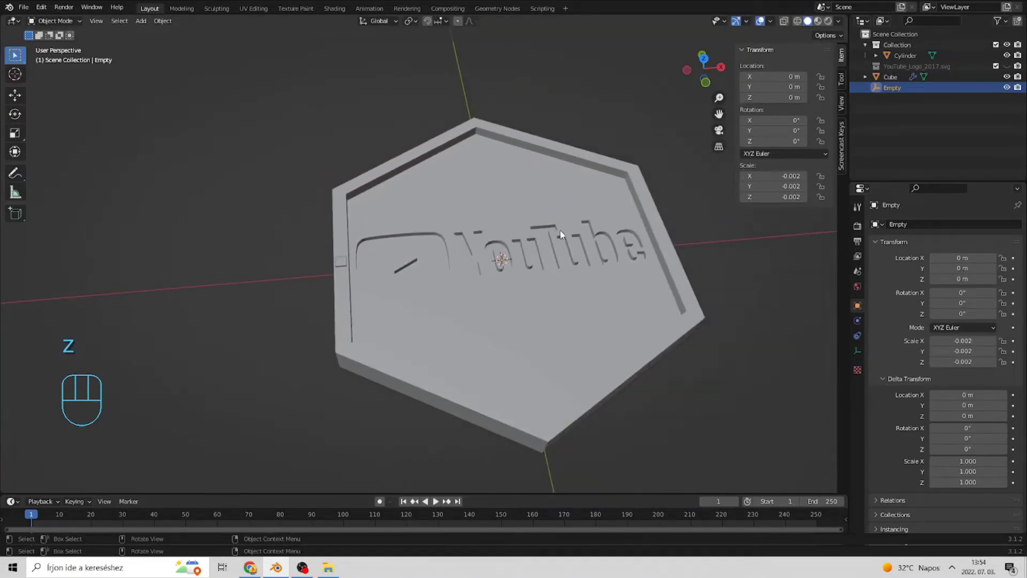
key(r)
text(z)
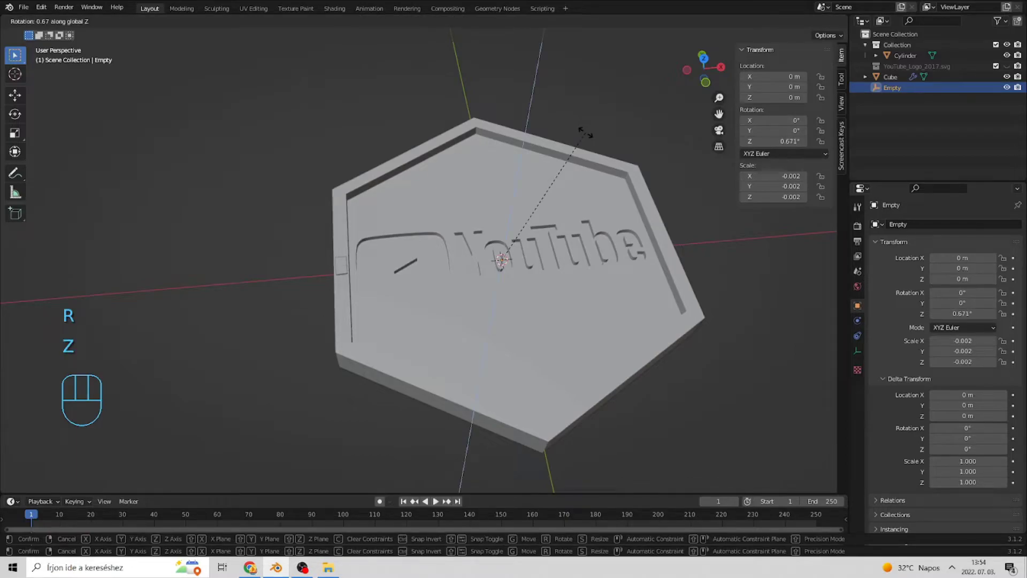
text(60)
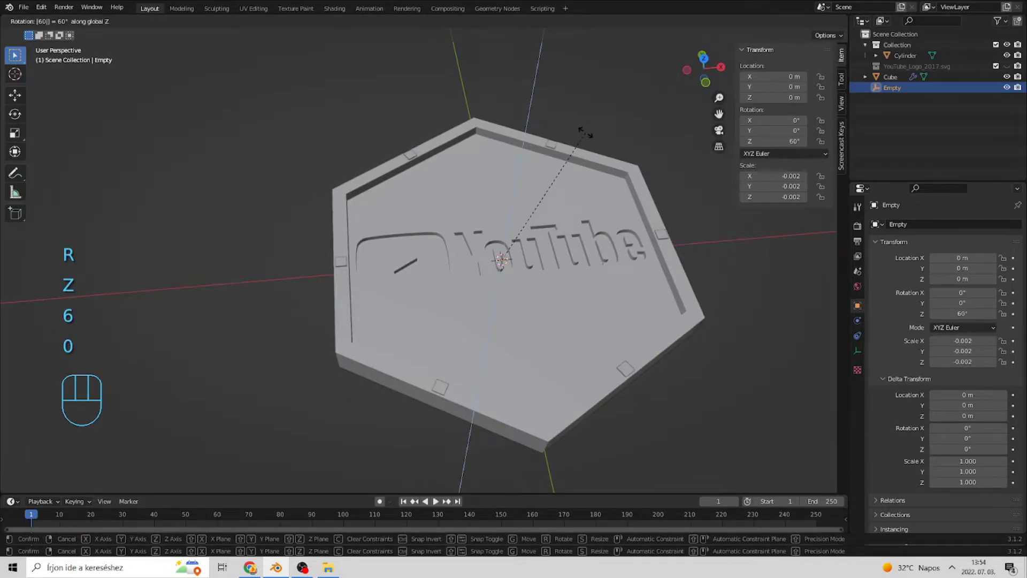
key(Return)
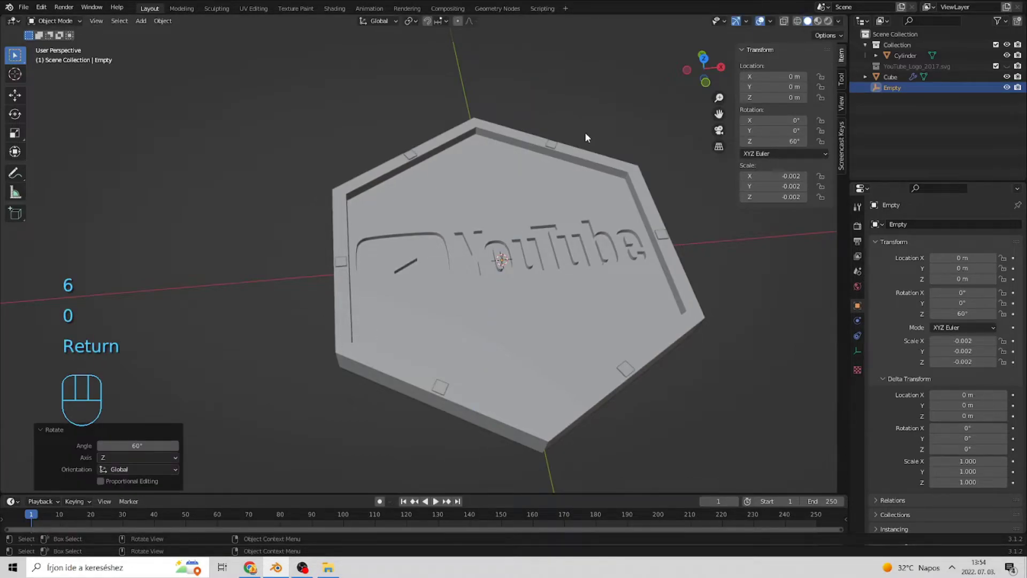
middle_drag(585, 135, 346, 235)
- Loop-cut the notch cube and push the middle loop along Y into a point
click(294, 266)
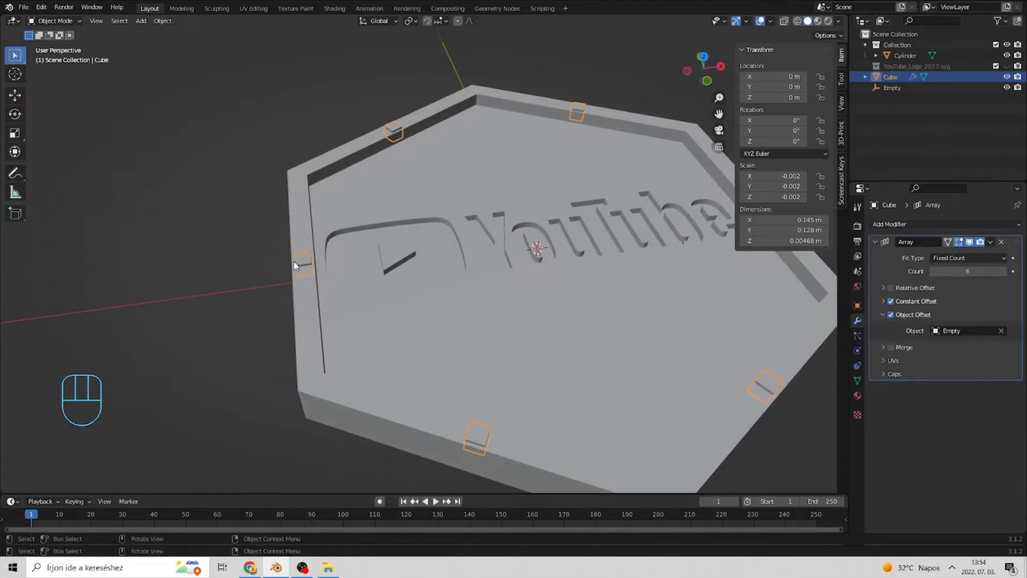
key(Tab)
shift+middle_drag(357, 272, 482, 270)
scroll(483, 270, up, 4)
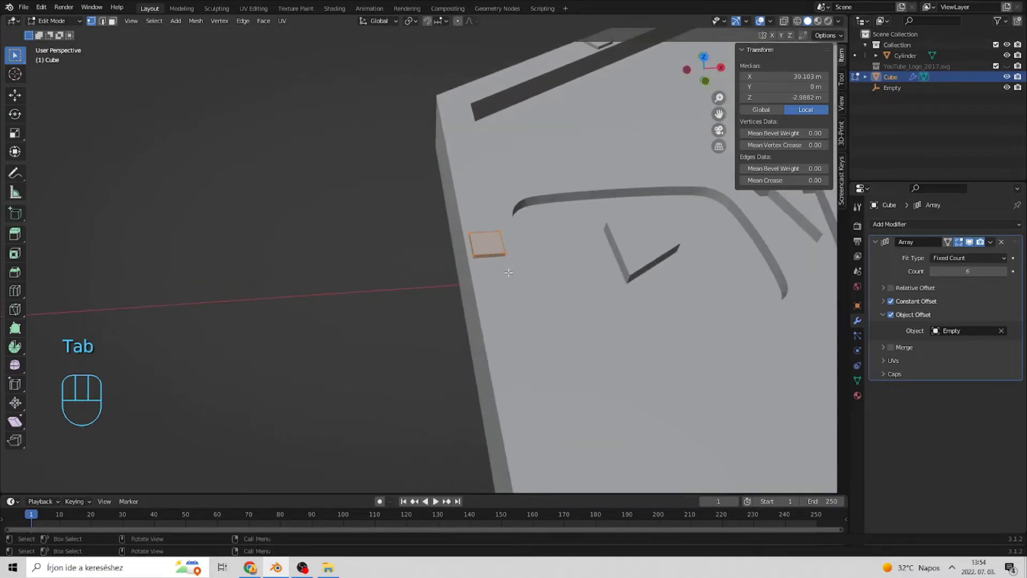
key(alt+z)
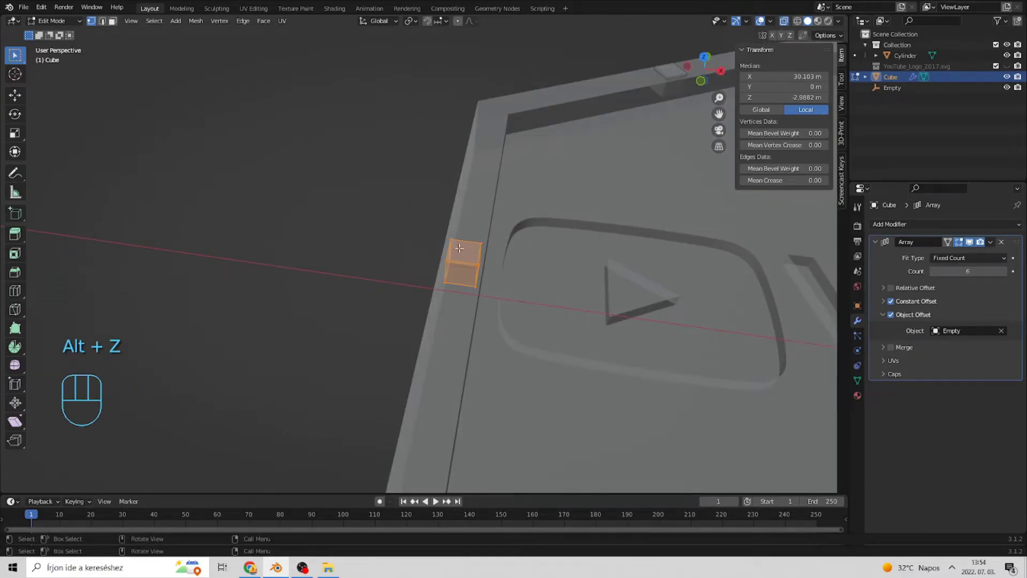
key(ctrl+r)
click(465, 250)
right_click(465, 250)
middle_drag(494, 219, 559, 223)
key(g)
key(y)
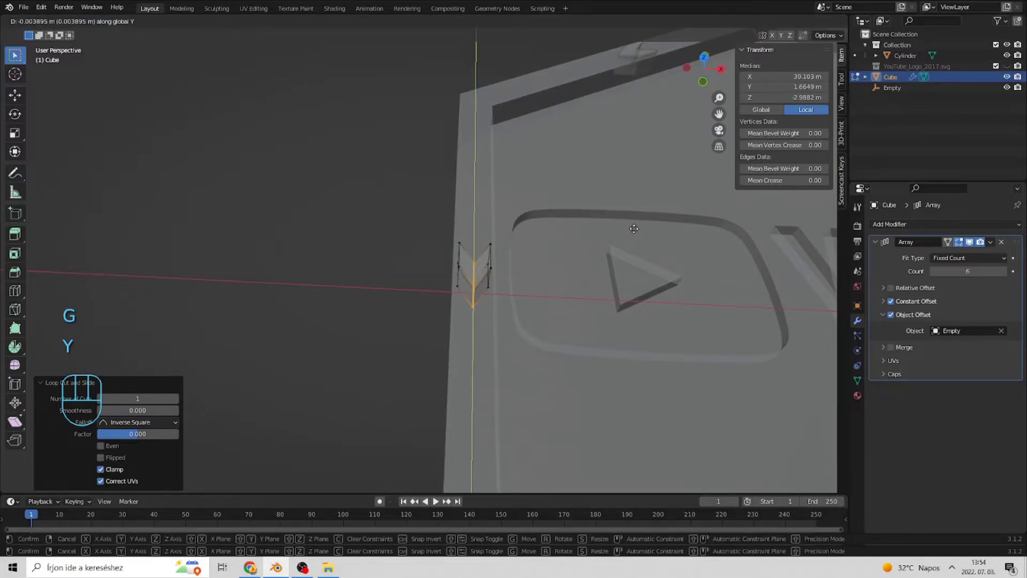
click(631, 214)
- Shift the arrow point's vertices along the Y axis
middle_drag(631, 214, 508, 212)
key(alt+z)
key(g)
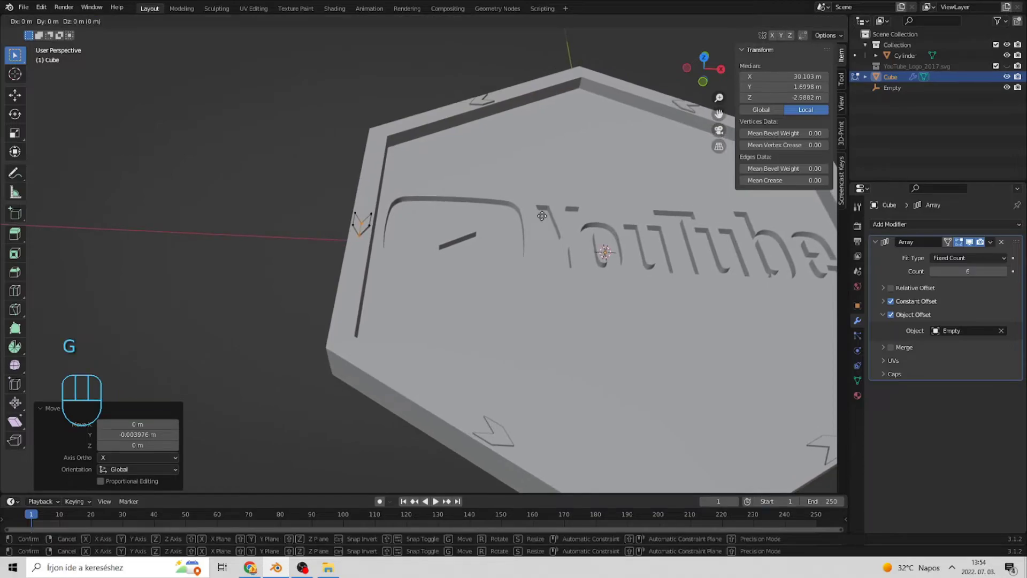
key(z)
key(y)
click(423, 222)
scroll(415, 225, up, 2)
key(alt+z)
key(Tab)
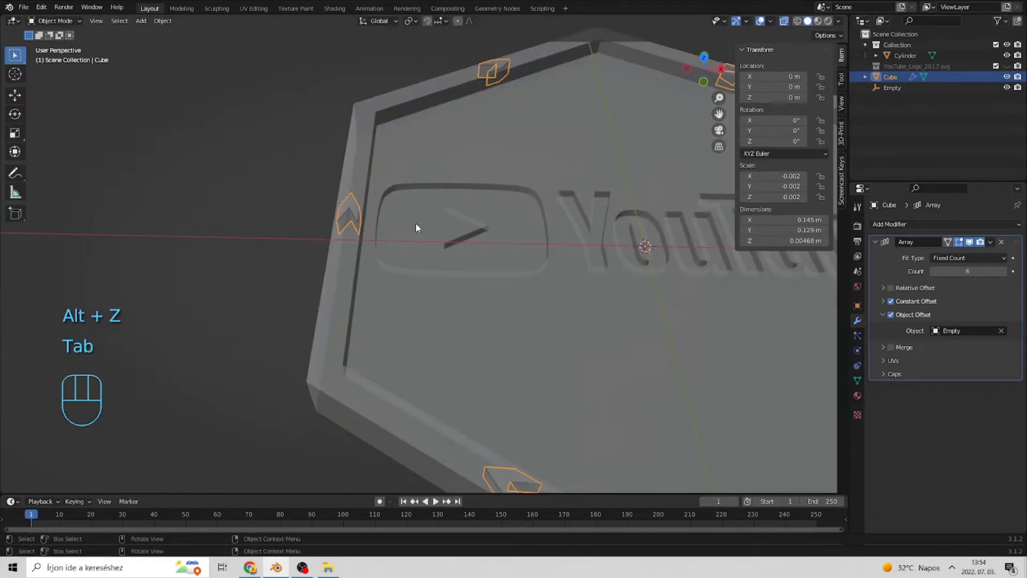
- Scale the whole arrow to 1.894 along Y and move it along Y onto the rim
key(Tab)
key(a)
key(s)
key(y)
click(476, 197)
key(g)
right_click(475, 197)
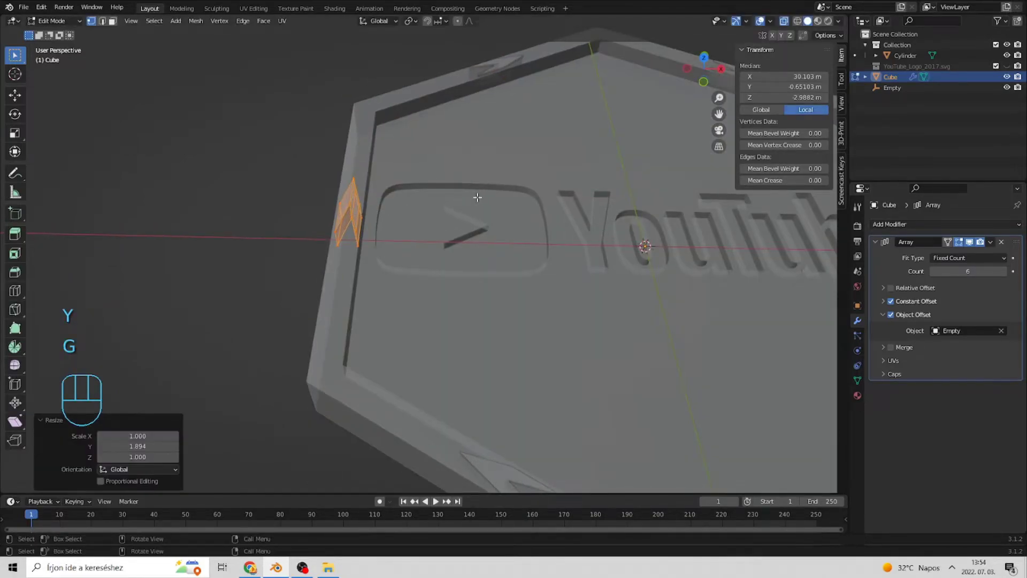
key(KP_7)
key(g)
key(x)
key(y)
click(518, 214)
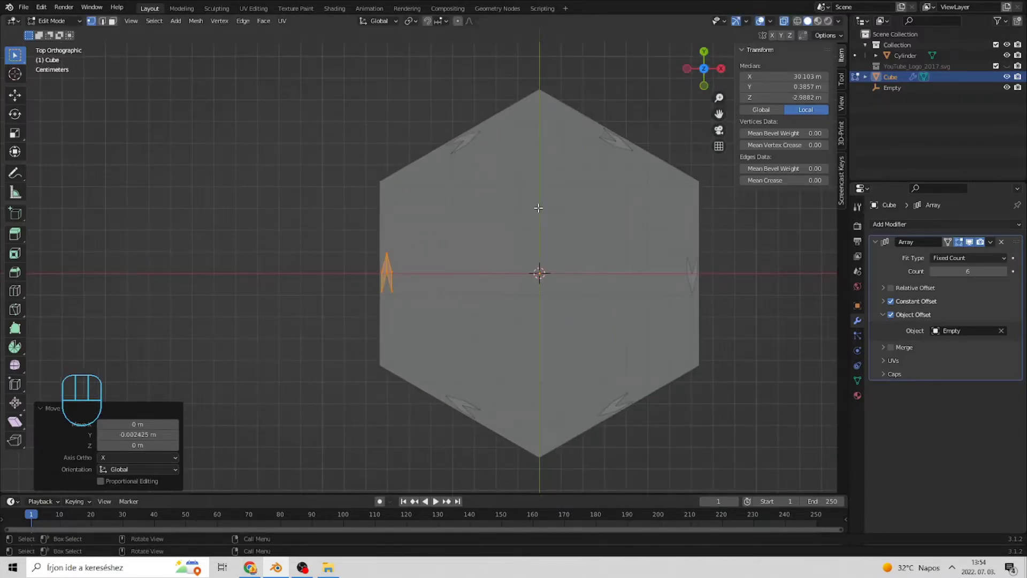
key(alt+z)
key(Tab)
middle_drag(537, 209, 444, 193)
scroll(545, 204, up, 3)
- Flatten the arrow to 0.675 height on Z and lower it into the rim
key(Tab)
key(alt+z)
key(s)
key(z)
click(416, 184)
key(g)
key(z)
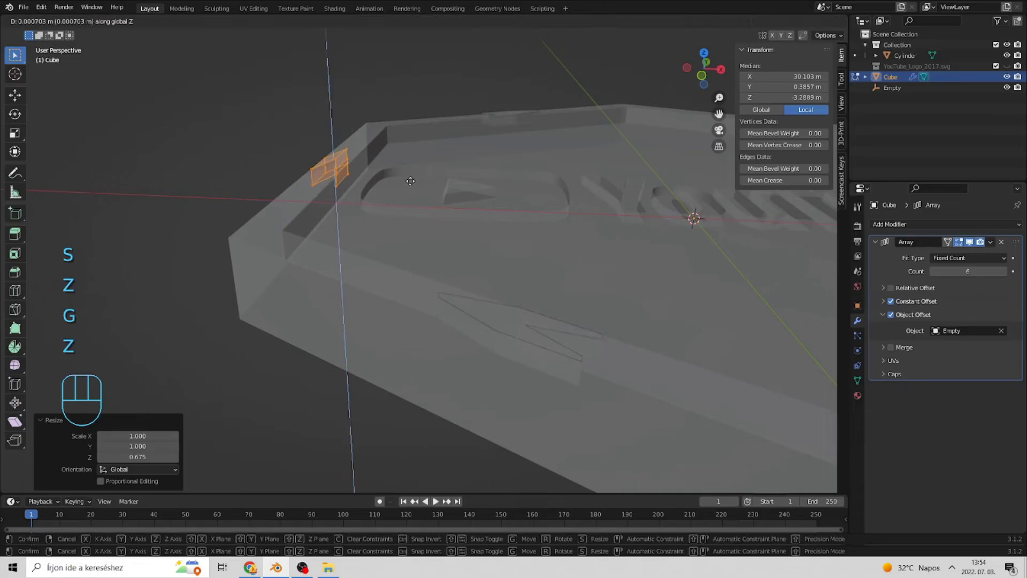
click(385, 123)
middle_drag(386, 123, 482, 225)
key(alt+z)
key(Tab)
- Apply the Array, then add and apply a Boolean Difference on the tray using the Cube
click(989, 242)
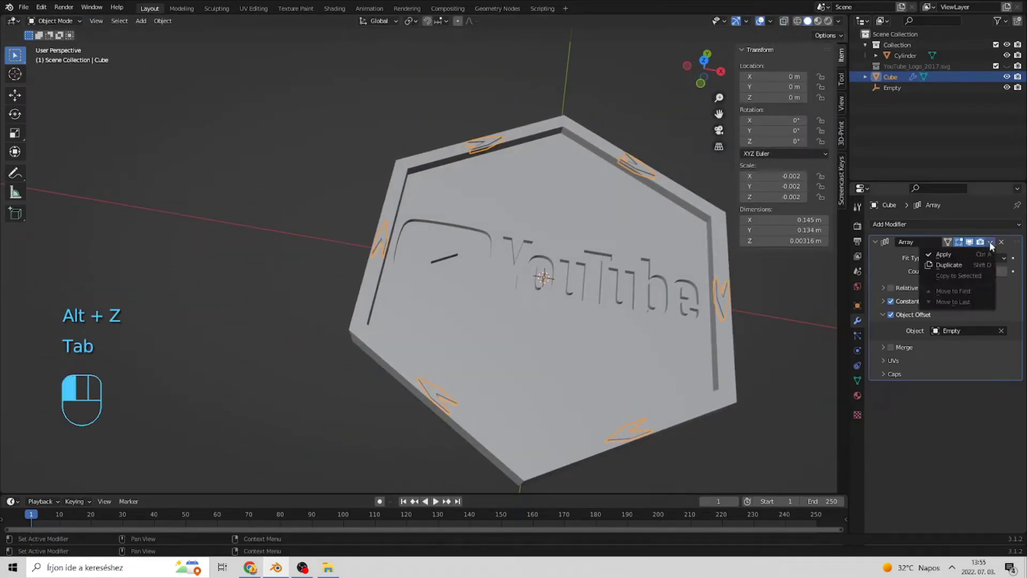
click(943, 254)
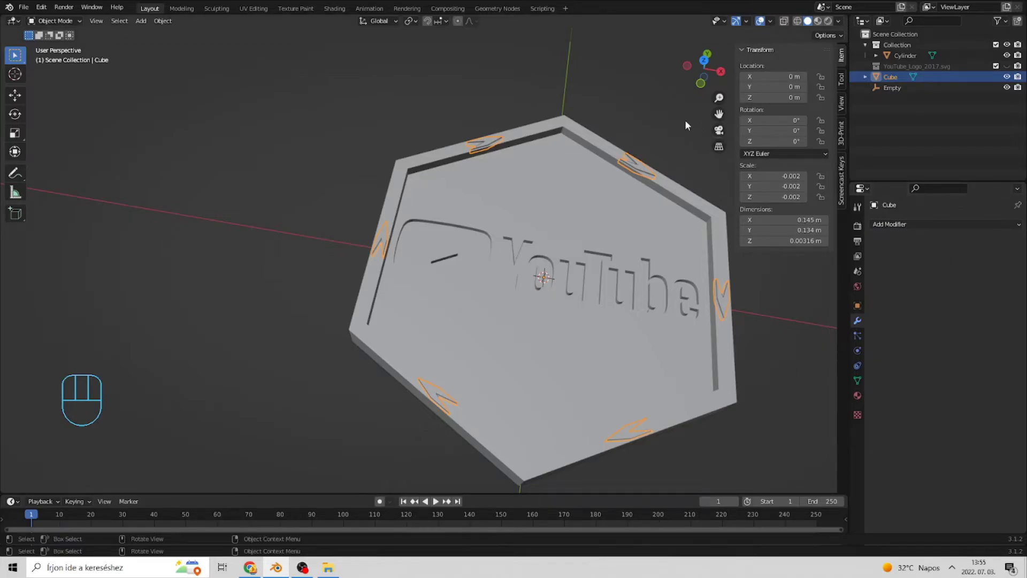
click(685, 120)
click(896, 224)
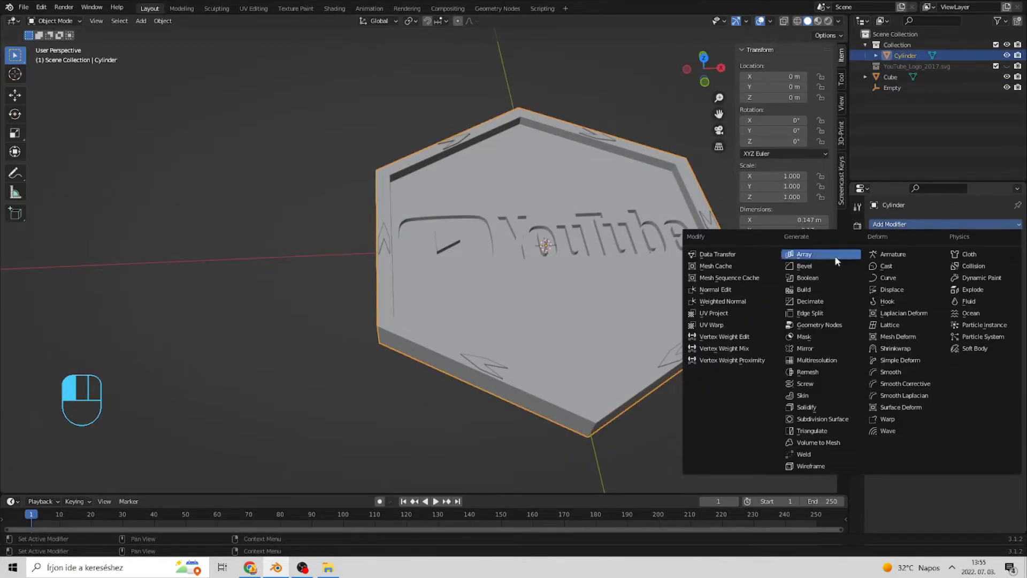
click(794, 278)
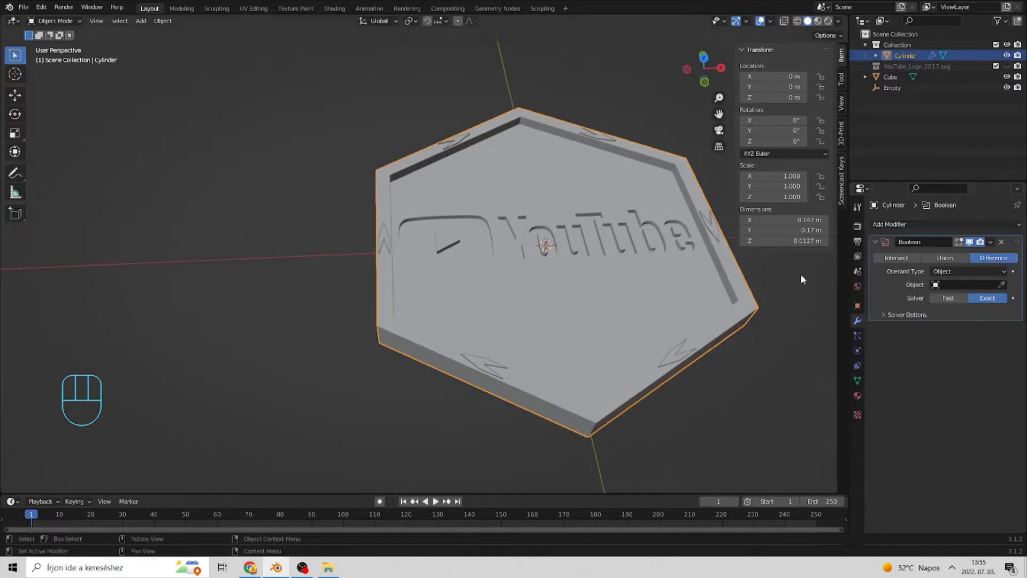
click(1000, 285)
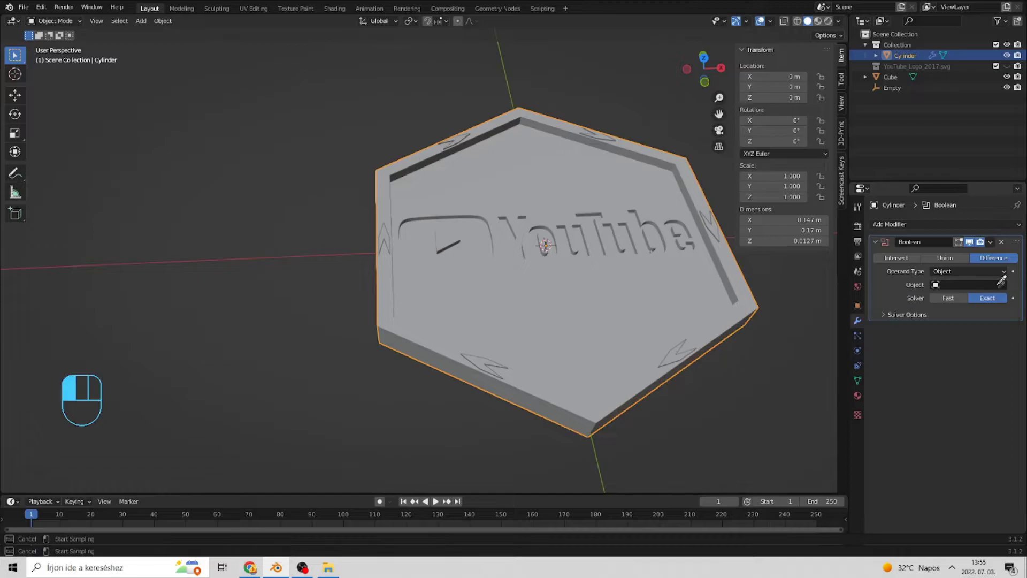
click(890, 78)
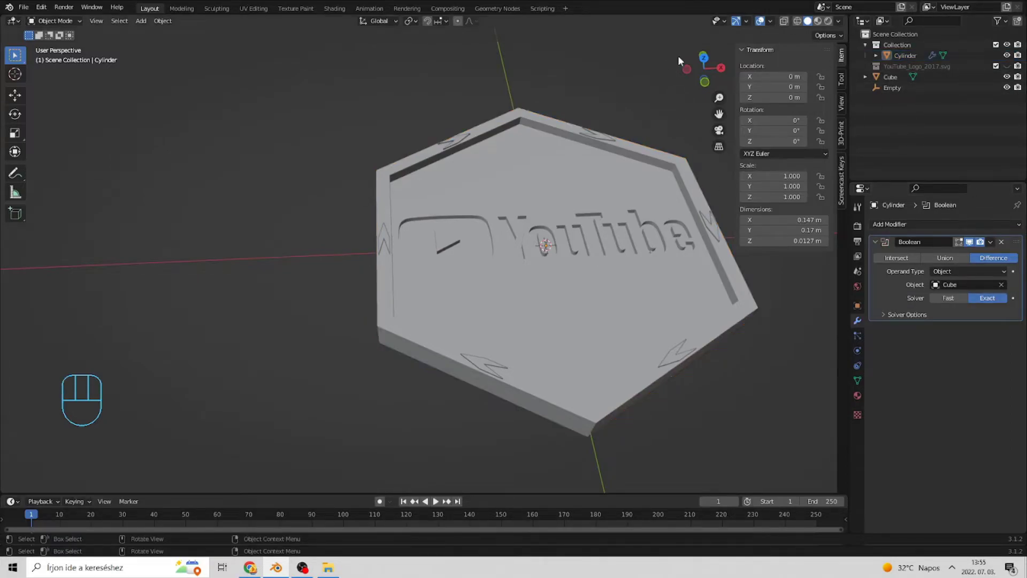
click(991, 241)
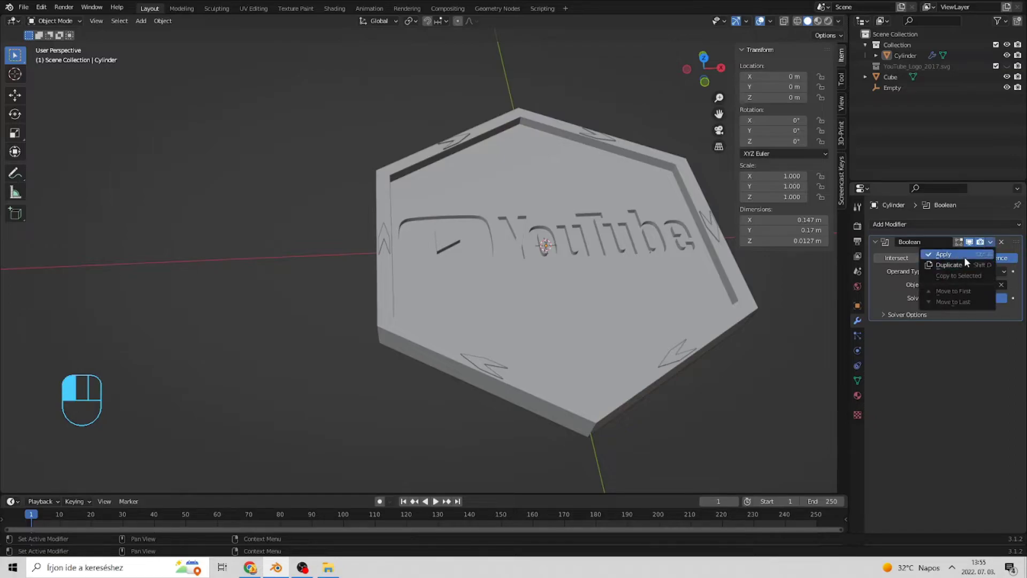
click(963, 256)
- Delete the arrow cutter Cube and inspect the notched rim
click(459, 142)
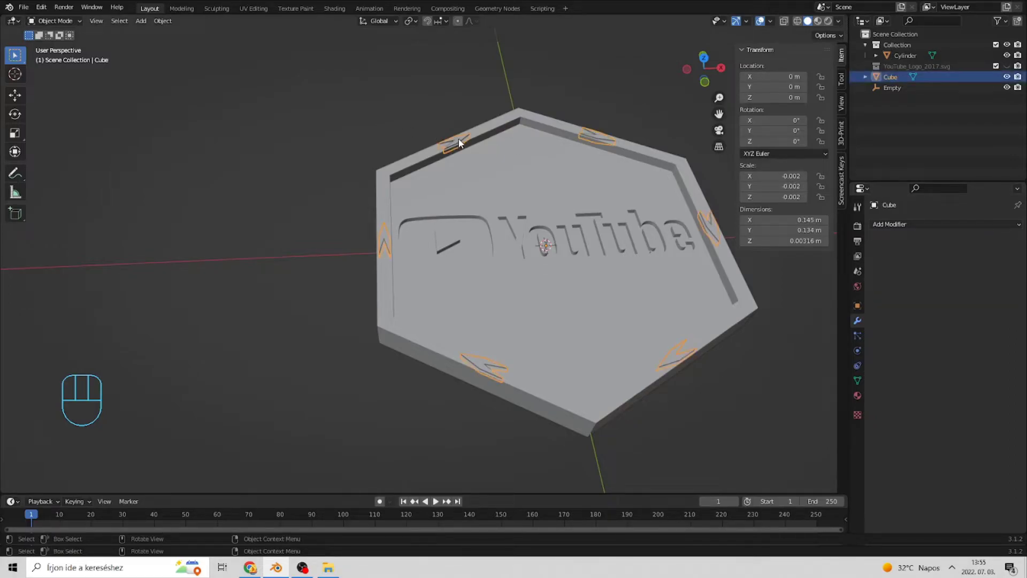
key(Delete)
middle_drag(331, 166, 561, 194)
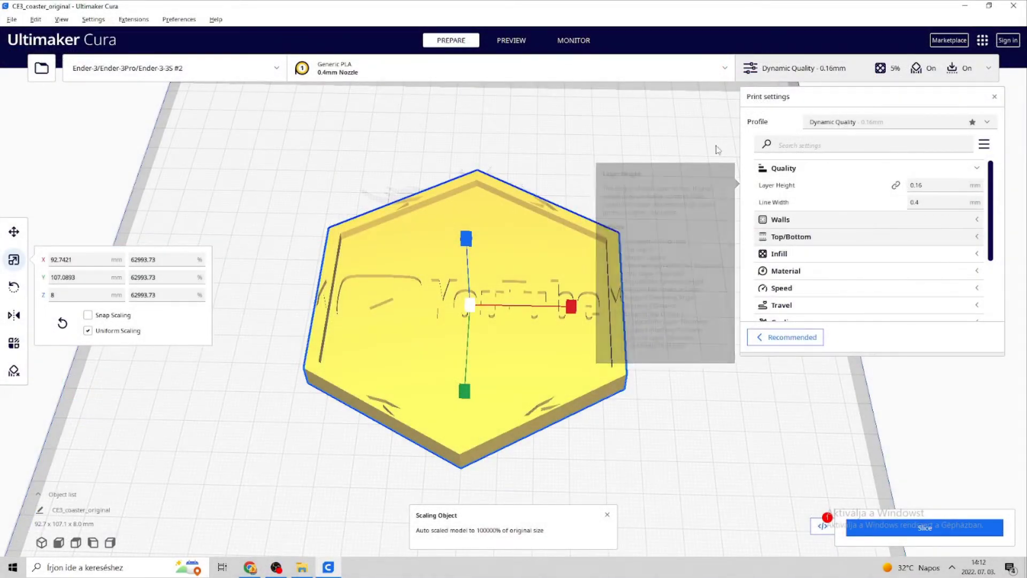
- Expand Cura's Top/Bottom print settings and tick Enable Ironing
click(818, 168)
click(822, 186)
click(822, 185)
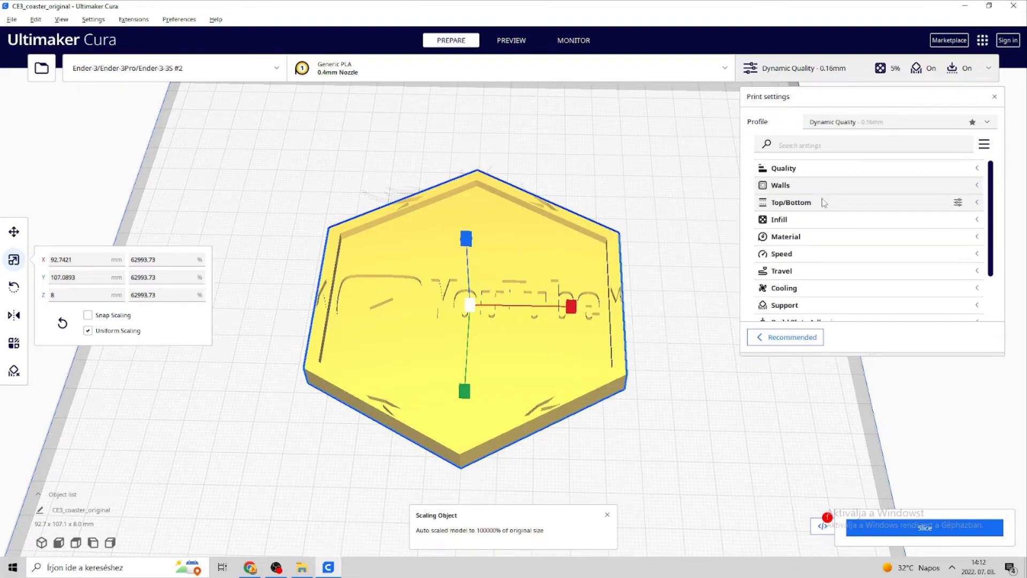
click(823, 203)
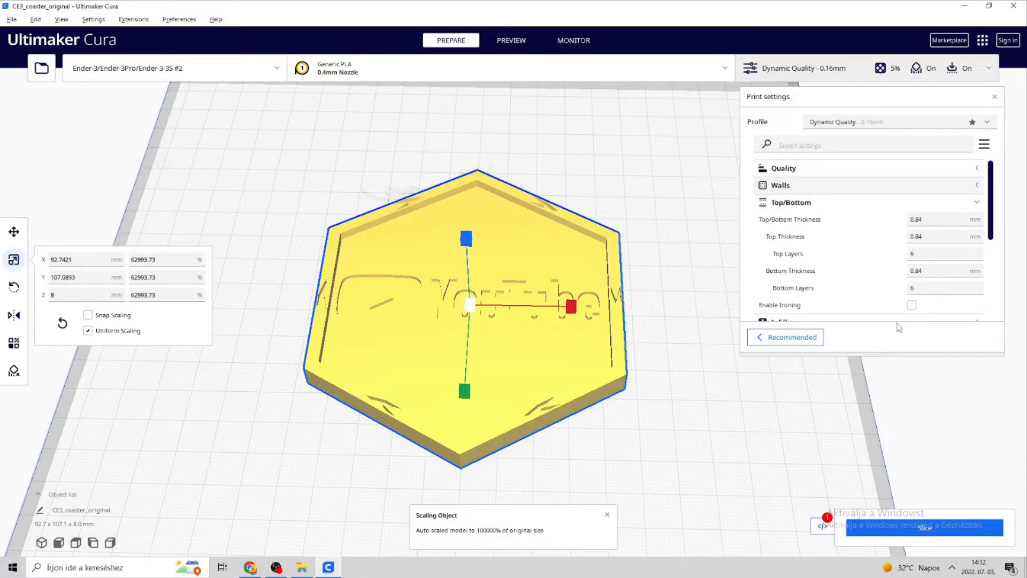
click(913, 305)
scroll(918, 283, down, 3)
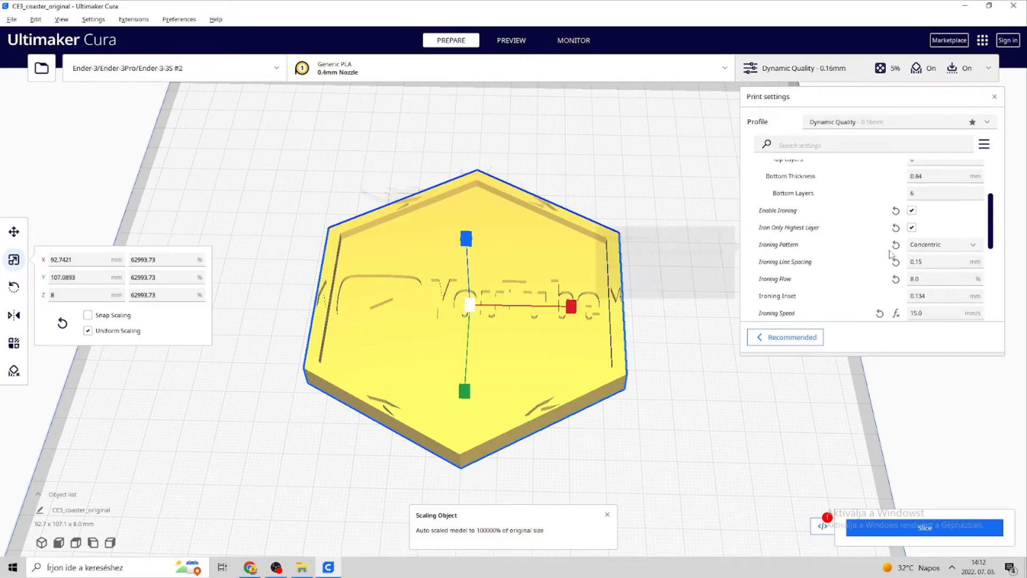
scroll(850, 230, down, 3)
scroll(835, 220, up, 6)
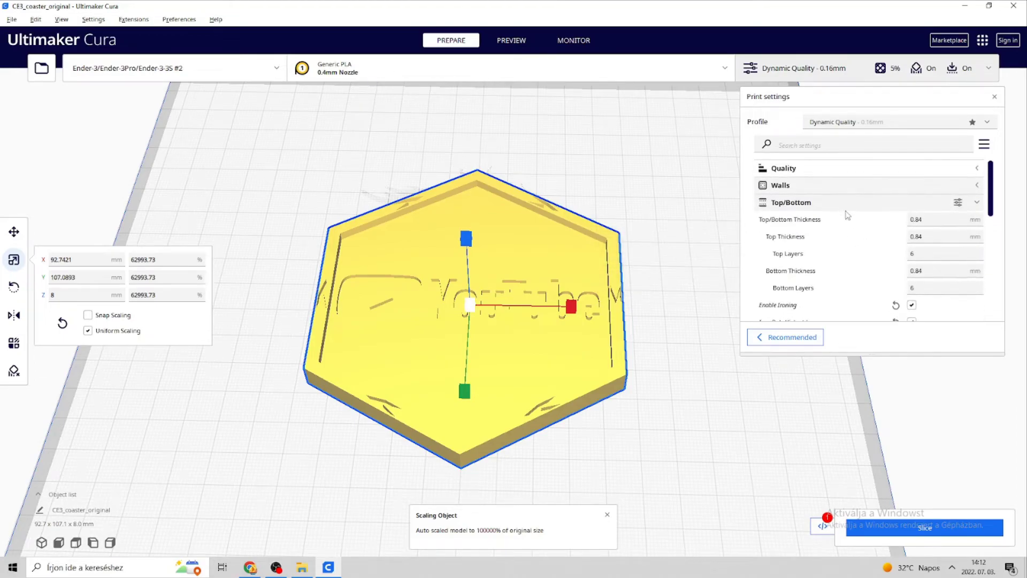